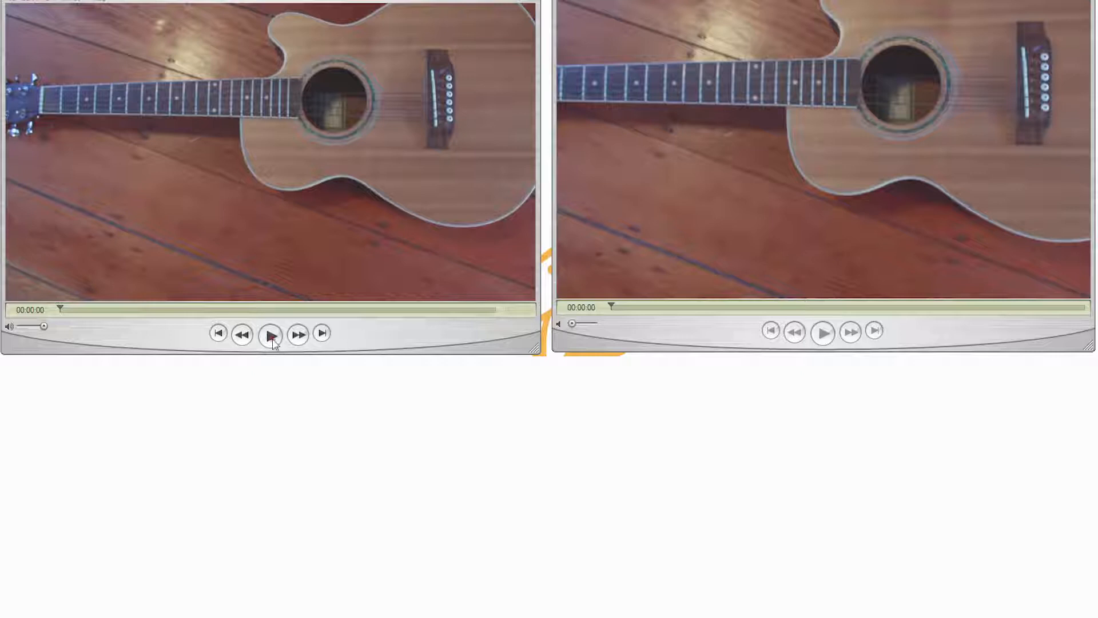
Play both guitar clips to compare their motion and close both video players.
click(823, 332)
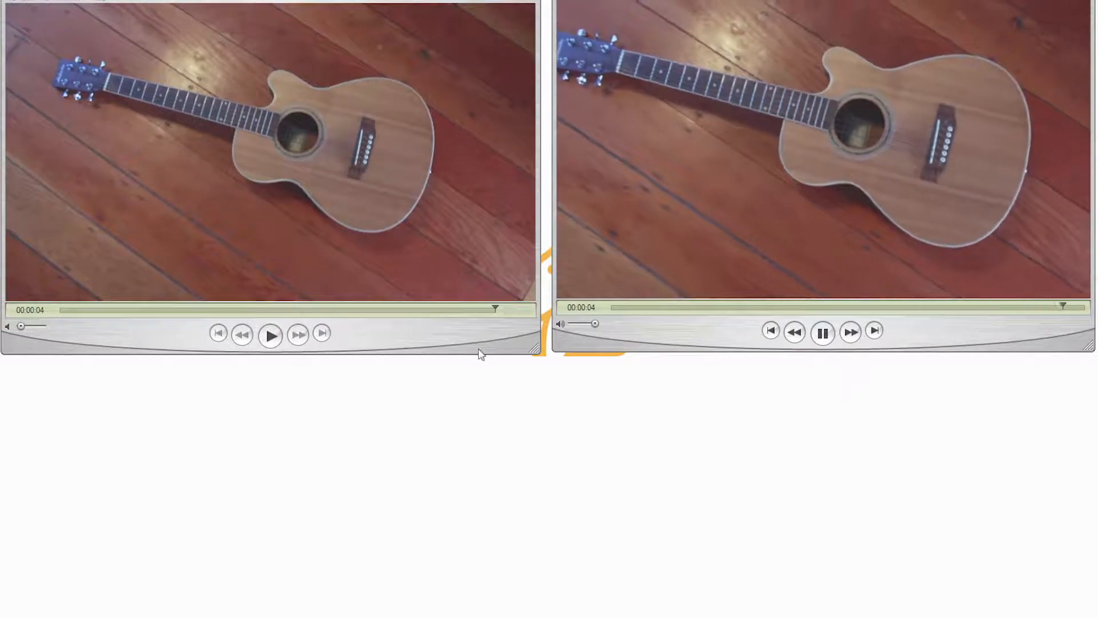
drag(623, 307, 581, 309)
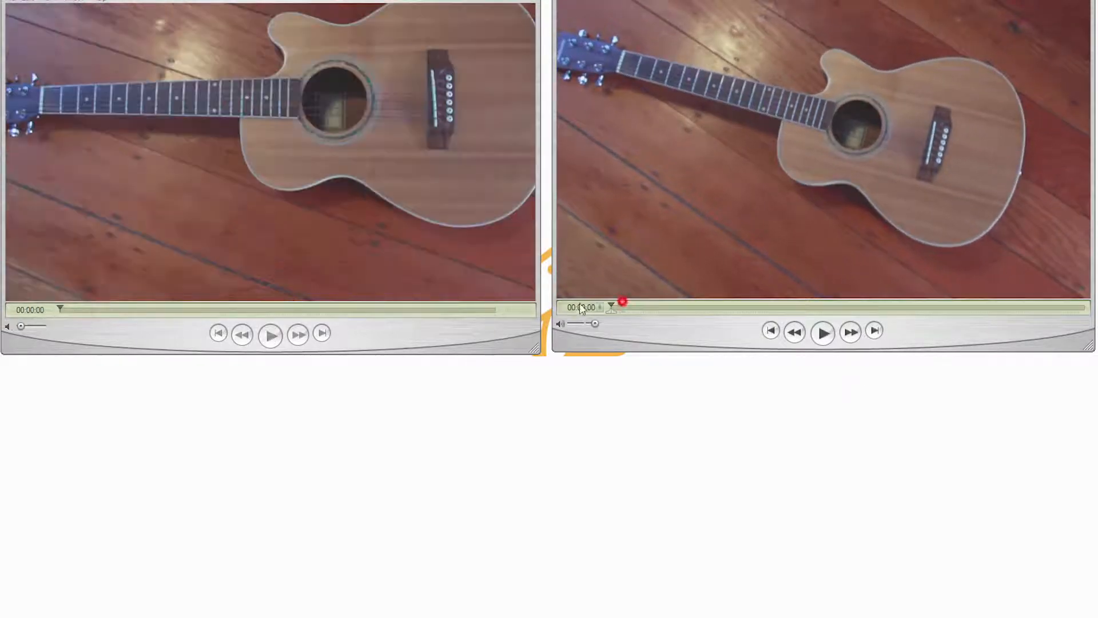
click(270, 335)
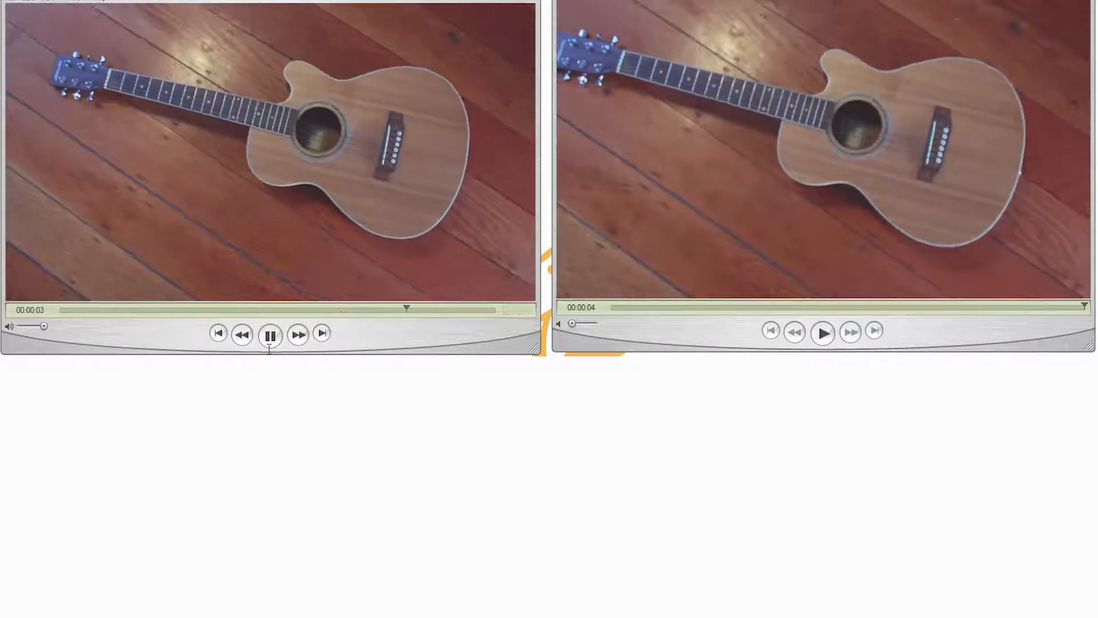
key(ctrl+w)
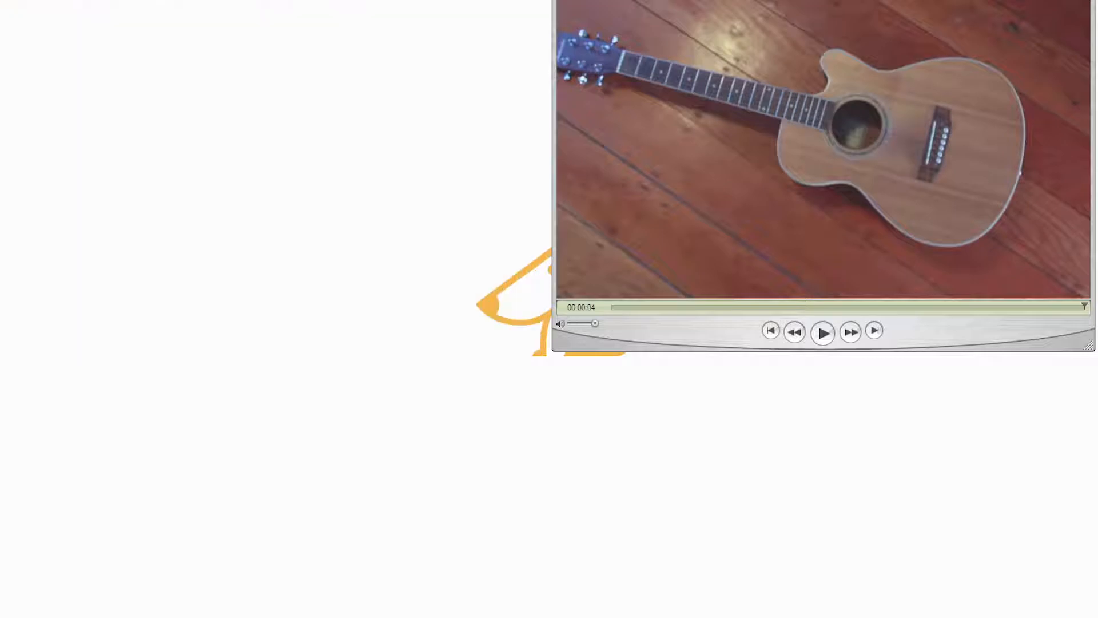
key(ctrl+w)
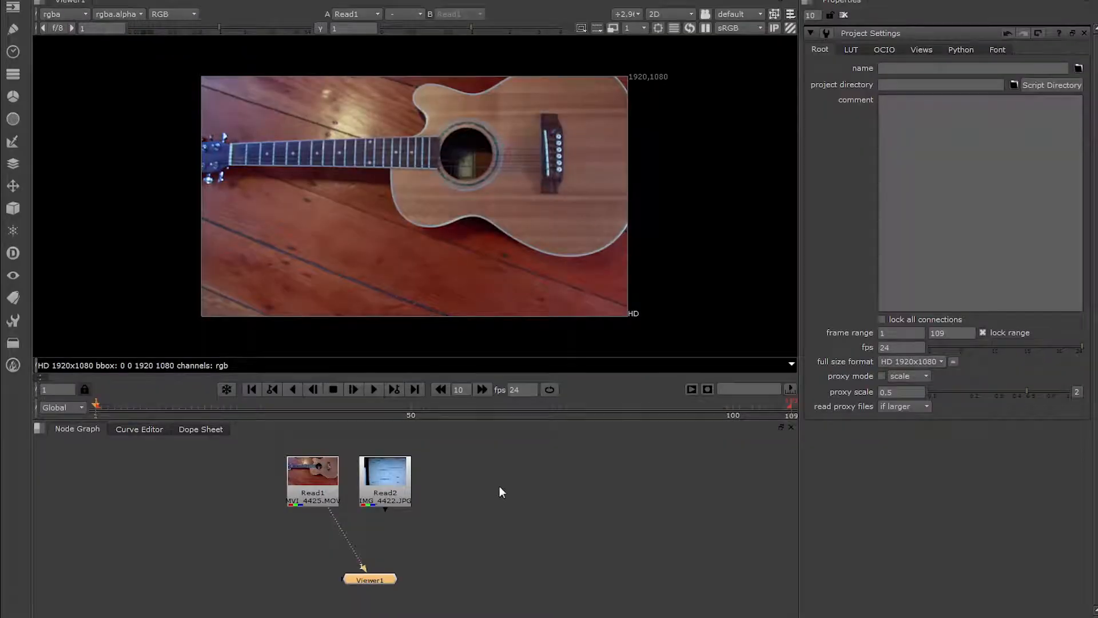
View the lens grid image (Read2) and return the viewer to the guitar footage (Read1).
click(501, 491)
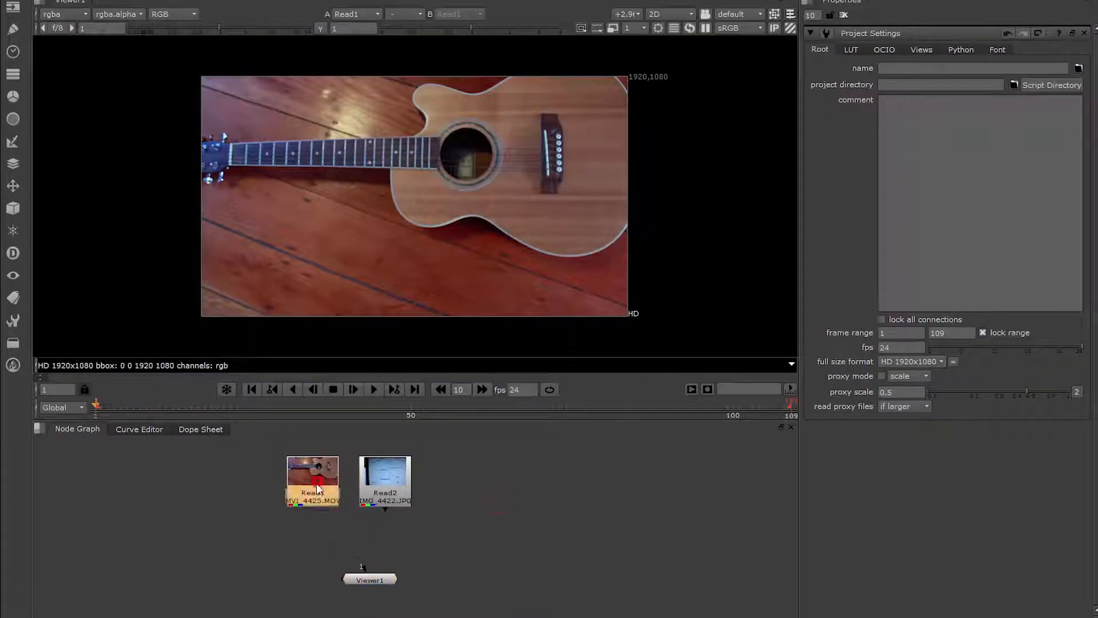
click(388, 484)
key(1)
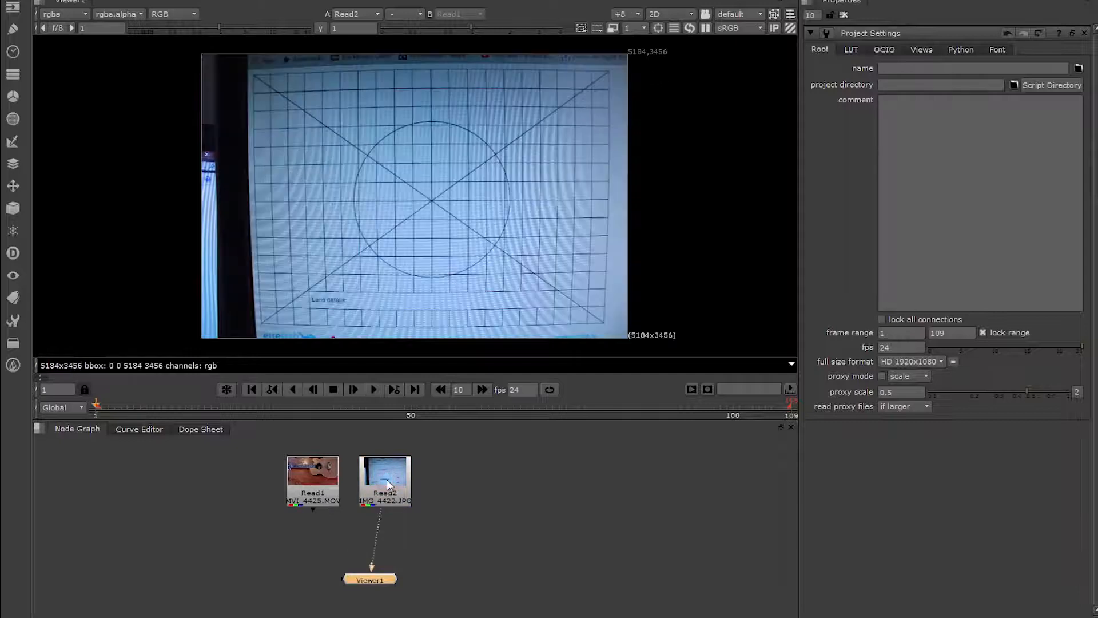
click(321, 482)
key(1)
Add a LensDistortion node, connect it below the grid image IMG_4422.JPG, and view its output.
click(443, 496)
key(Tab)
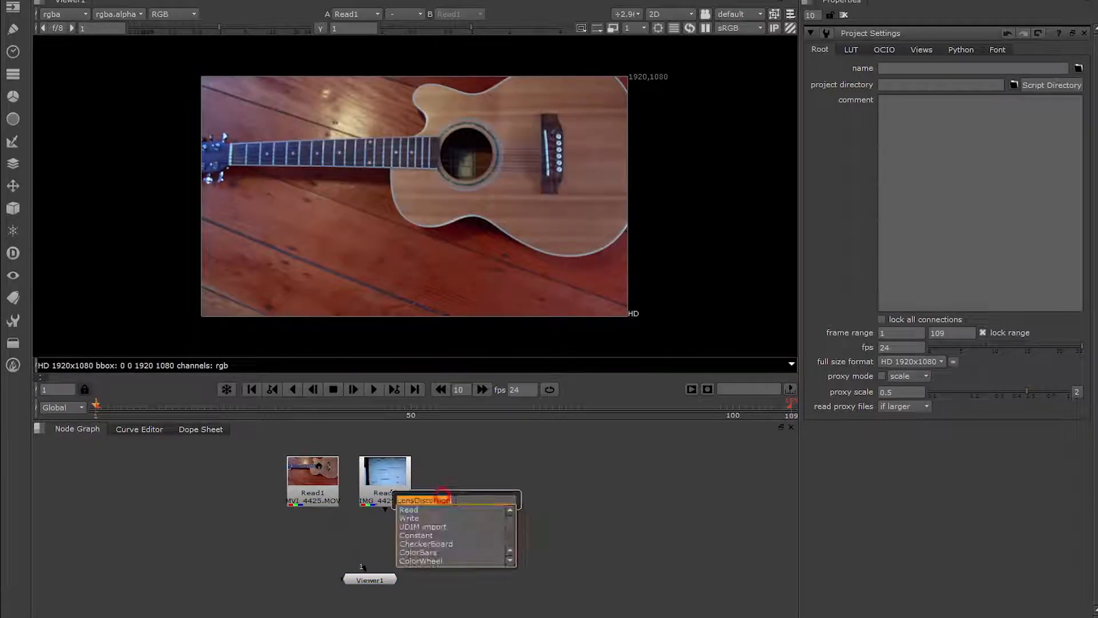
text(len)
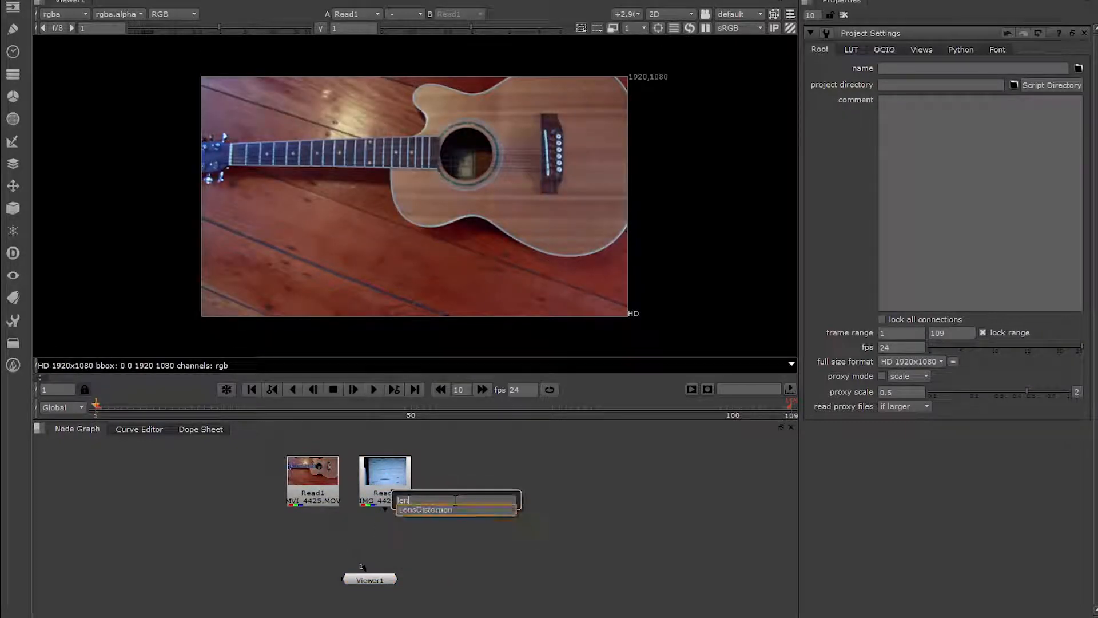
text(s)
key(Return)
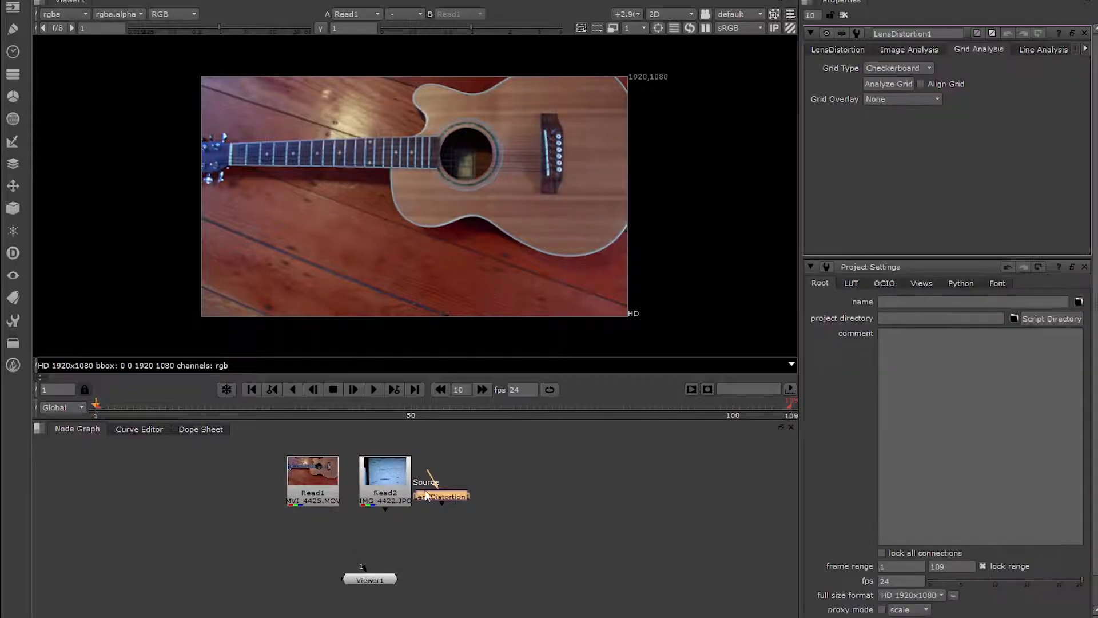
click(386, 524)
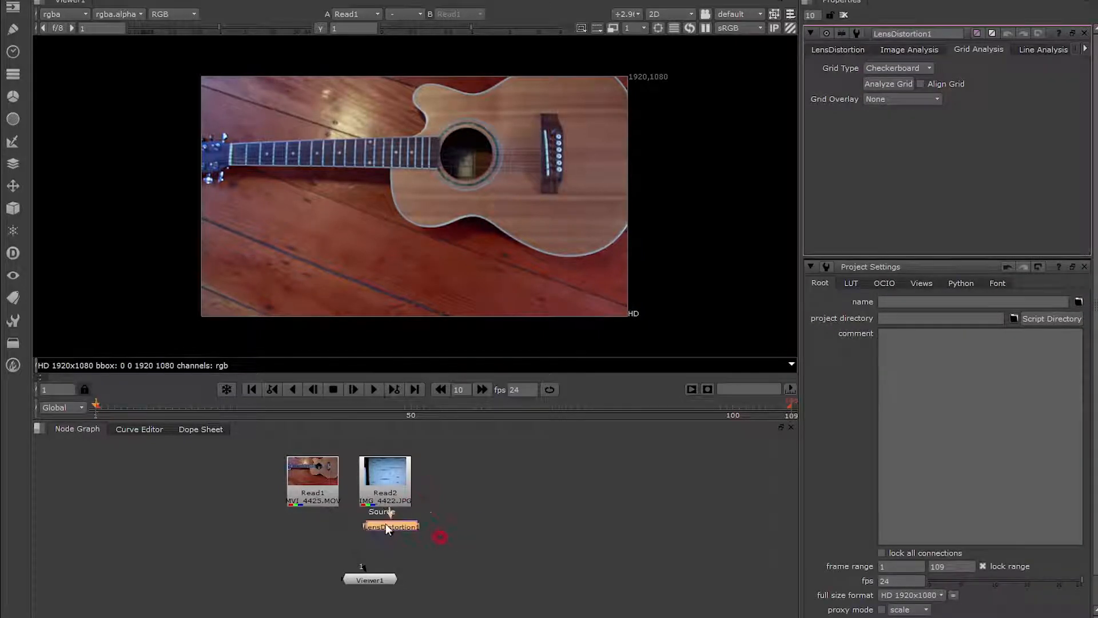
key(1)
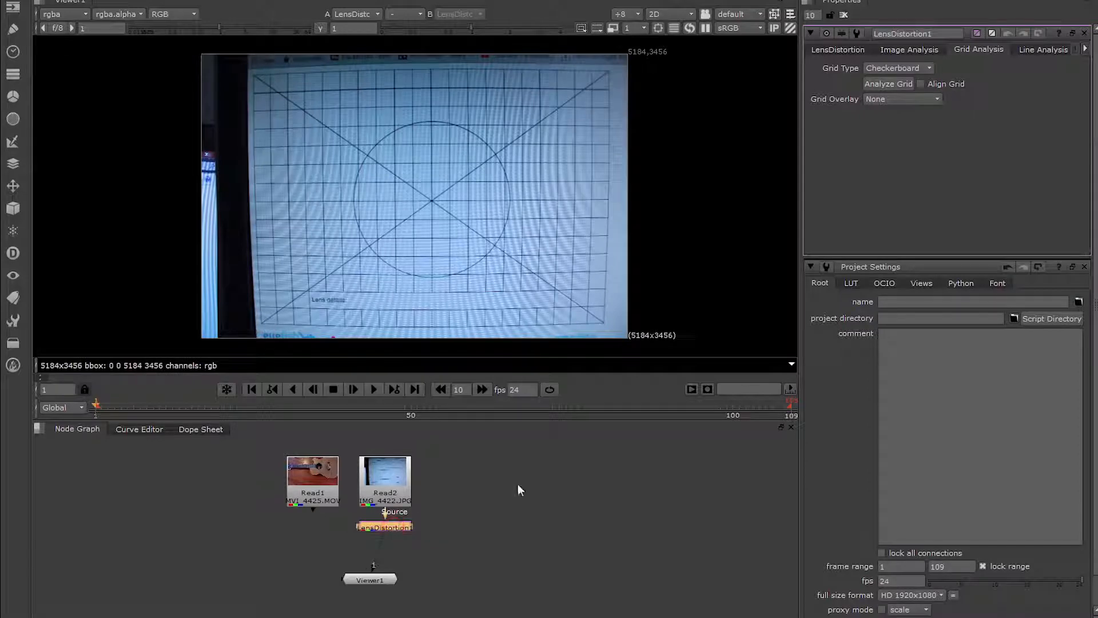
Set the LensDistortion grid type to Thin Line and analyze the grid.
click(900, 67)
click(890, 78)
click(883, 84)
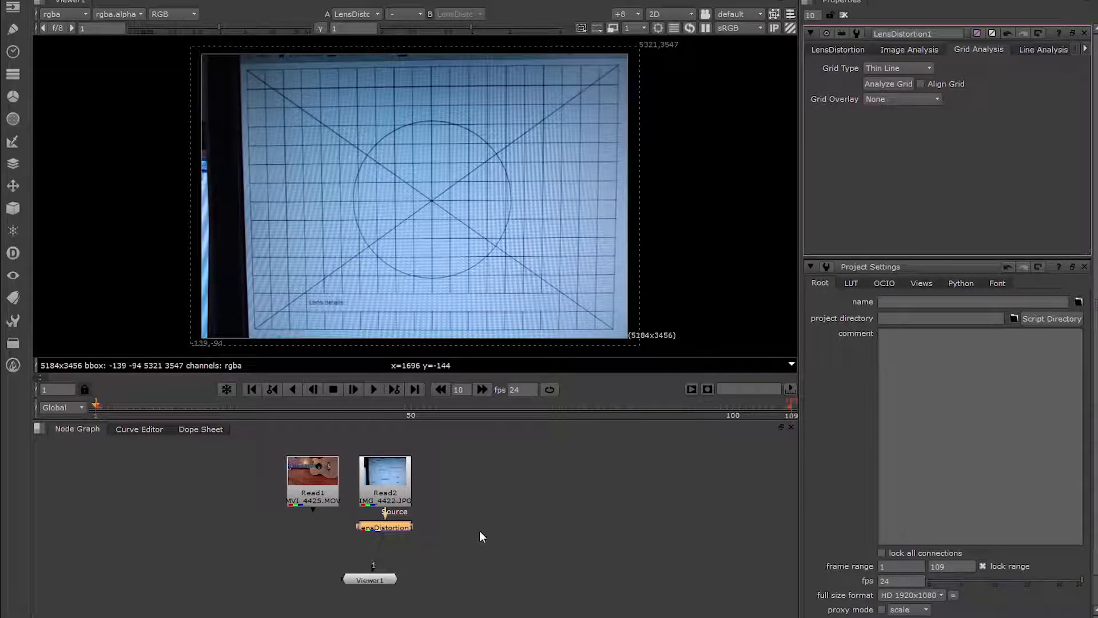
Toggle the LensDistortion node off and on to compare the distorted and corrected grid.
middle_drag(478, 527, 495, 534)
click(417, 530)
drag(418, 531, 412, 533)
click(405, 471)
click(410, 534)
key(d)
key(d)
Disconnect the LensDistortion node from the grid image and connect its source to the guitar footage (Read1).
drag(404, 487, 408, 533)
middle_drag(369, 562, 370, 533)
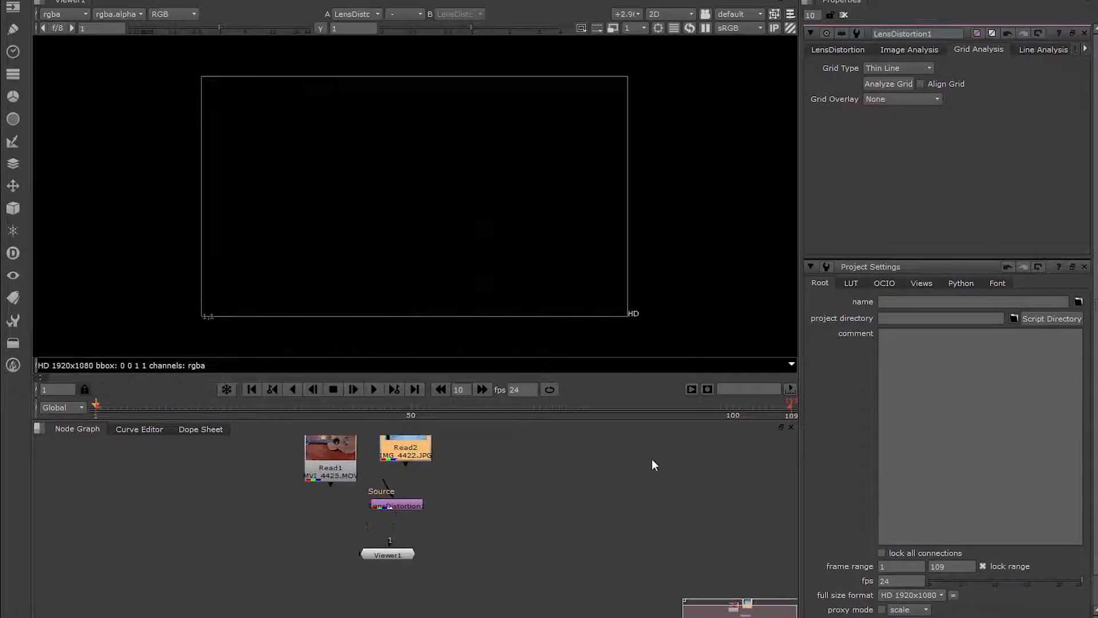
drag(565, 426, 564, 395)
click(397, 472)
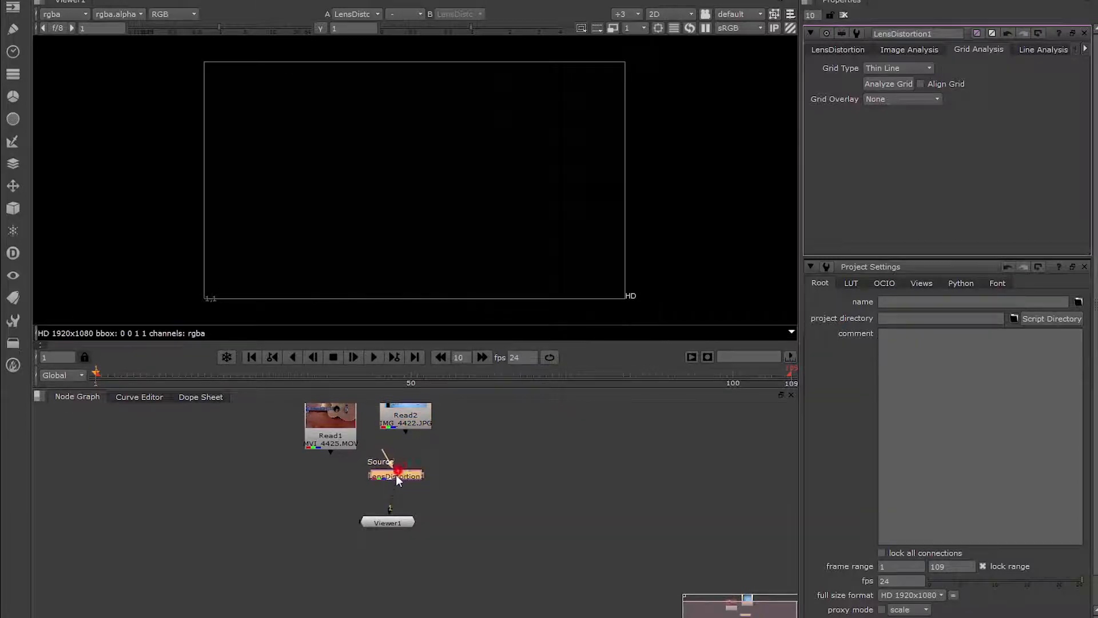
drag(344, 443, 342, 440)
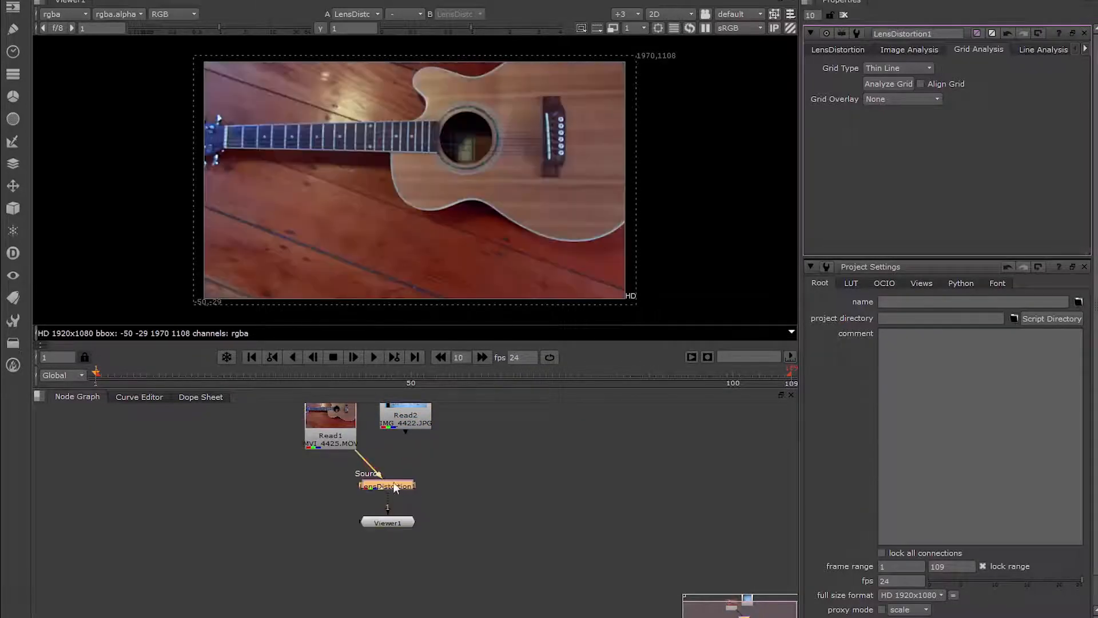
Add a CameraTracker node, connect its source to the LensDistortion node, and view its output.
drag(395, 527, 390, 559)
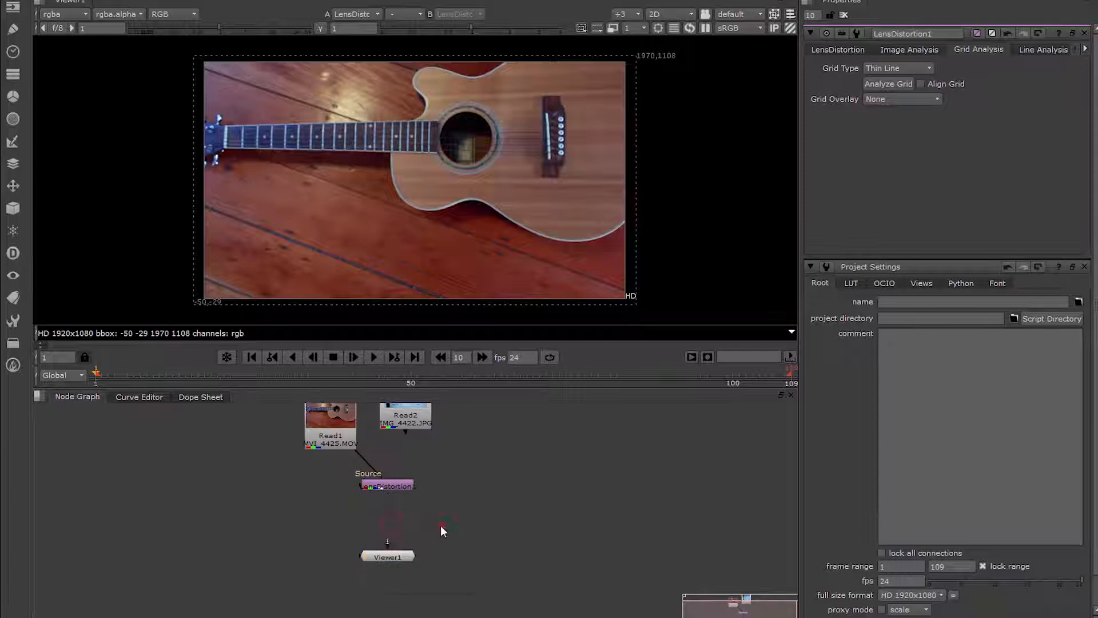
key(Tab)
text(came)
key(Down)
key(Down)
key(Down)
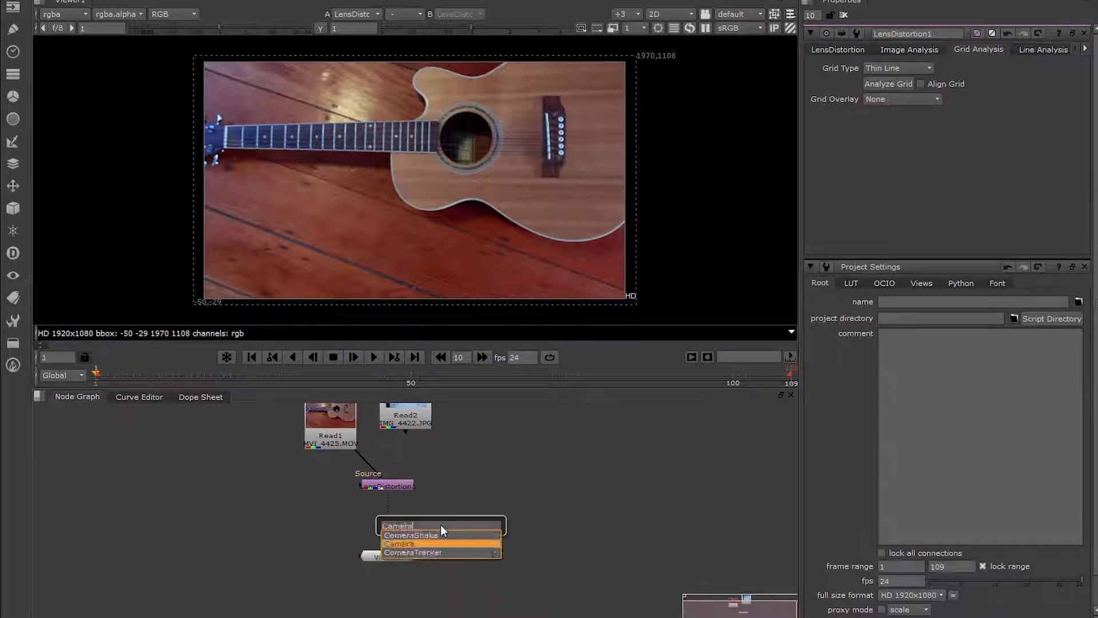
key(Return)
drag(435, 523, 408, 486)
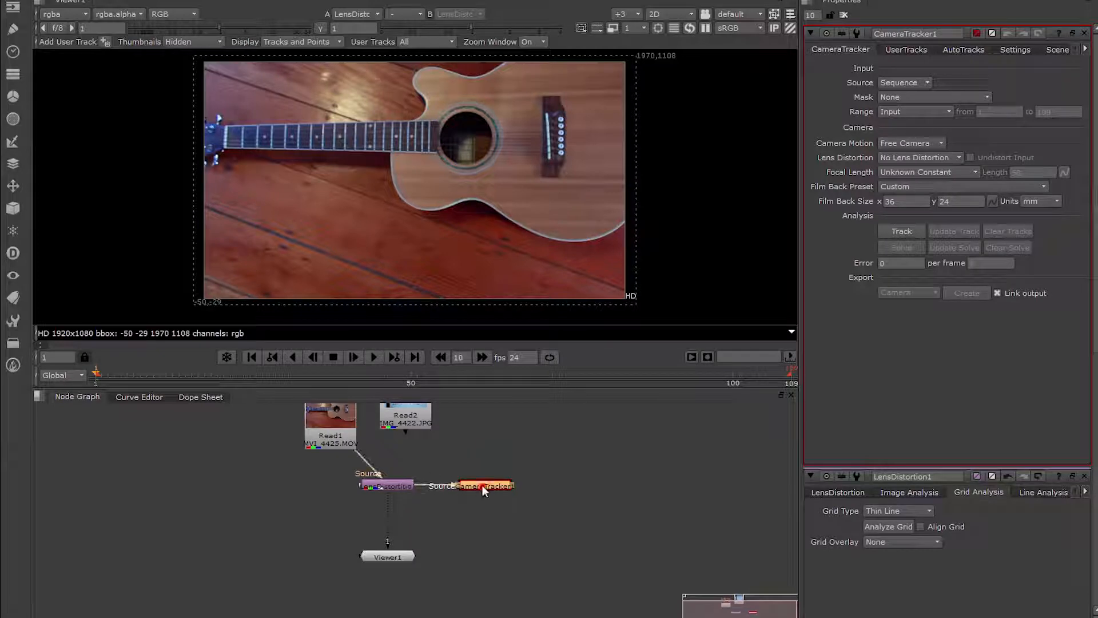
key(1)
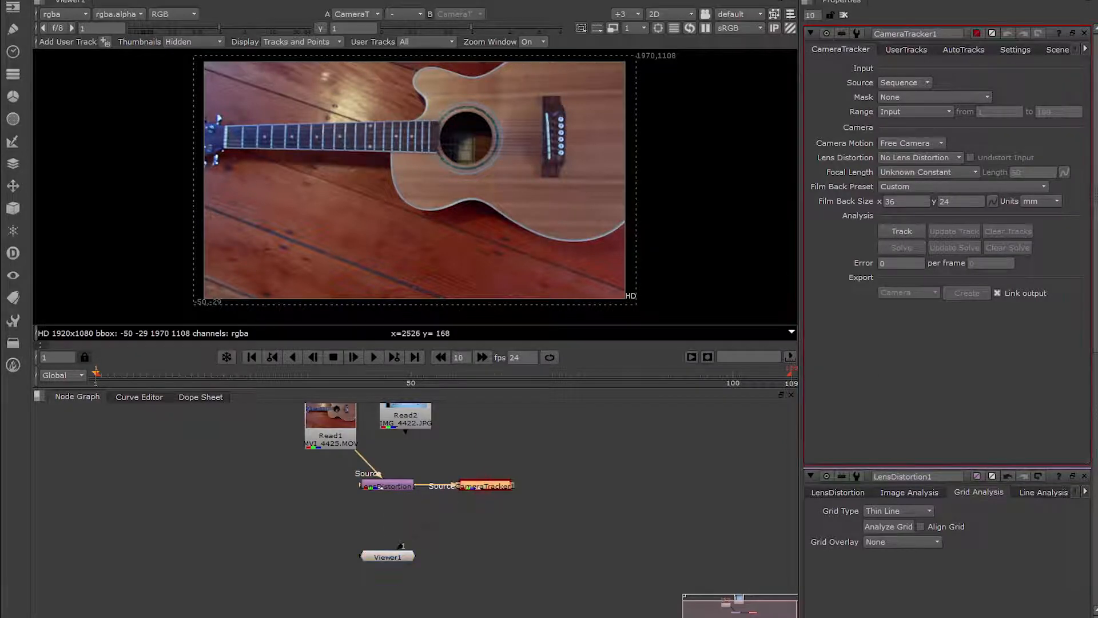
Keep the CameraTracker source as Sequence and track the guitar footage.
click(915, 82)
click(977, 72)
click(905, 229)
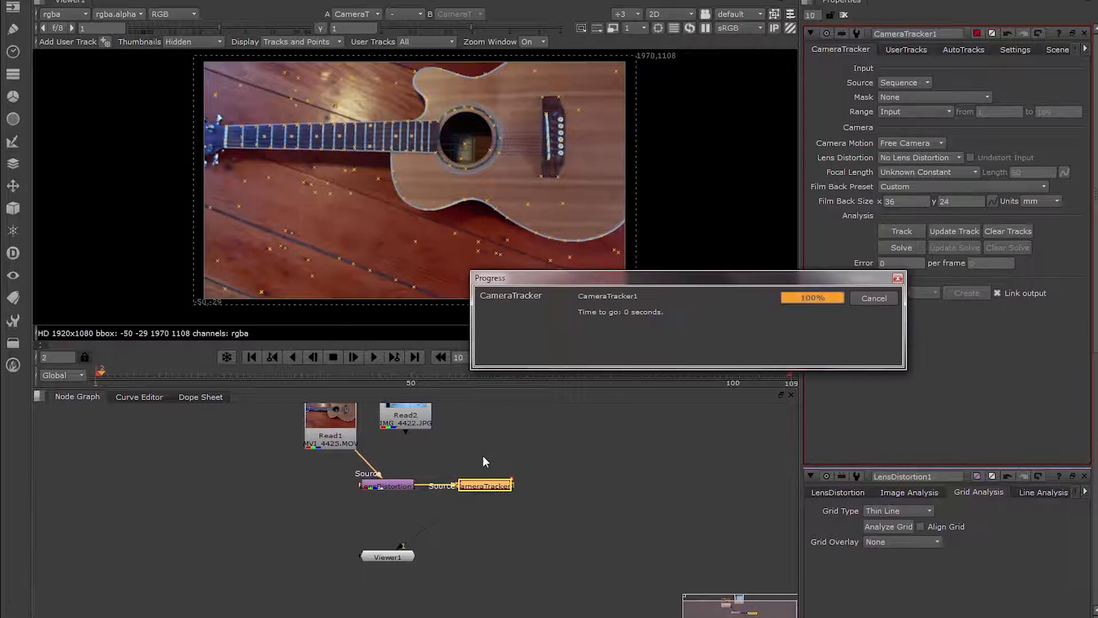
Scrub through the footage to check the tracks and solve the camera.
drag(192, 372, 375, 367)
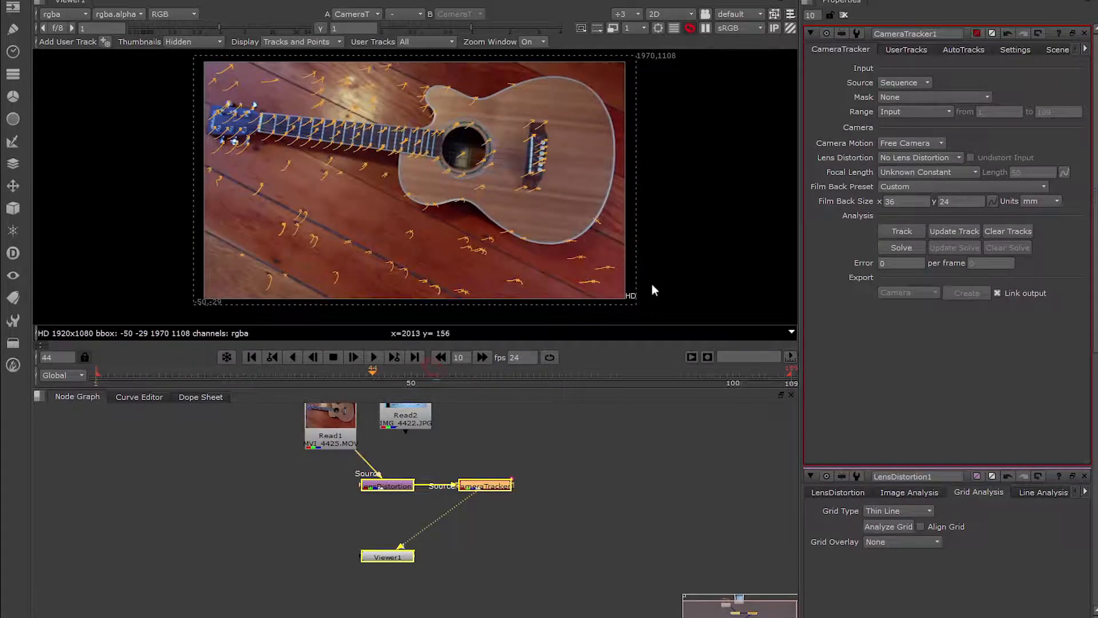
click(933, 347)
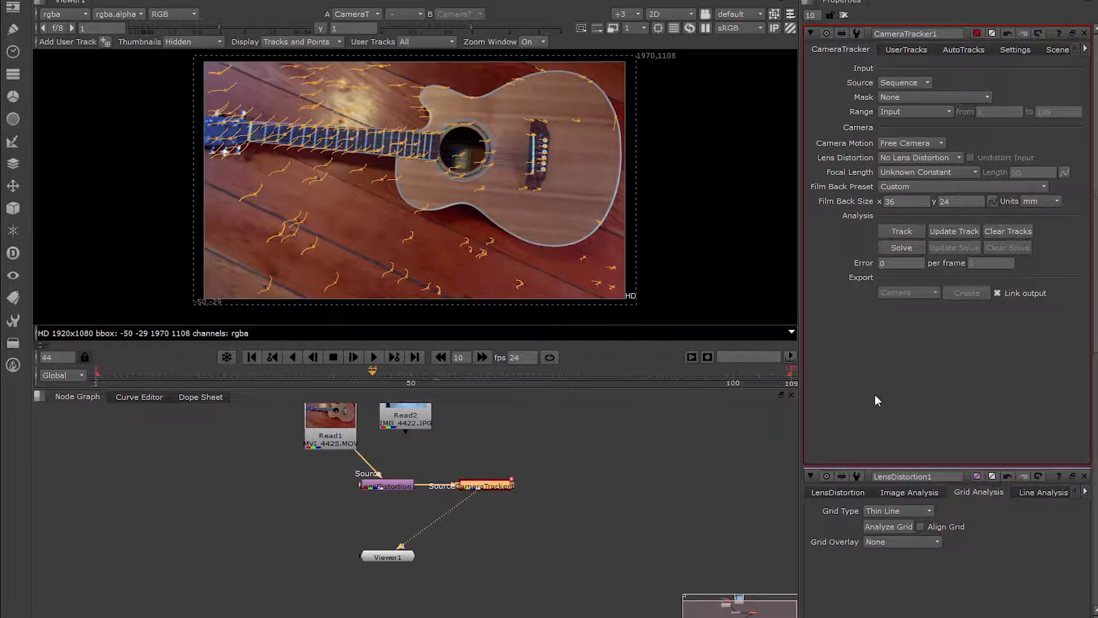
drag(415, 371, 353, 375)
Export the solve as a Scene and arrange the created camera, point cloud and scene nodes below the tracker.
click(914, 293)
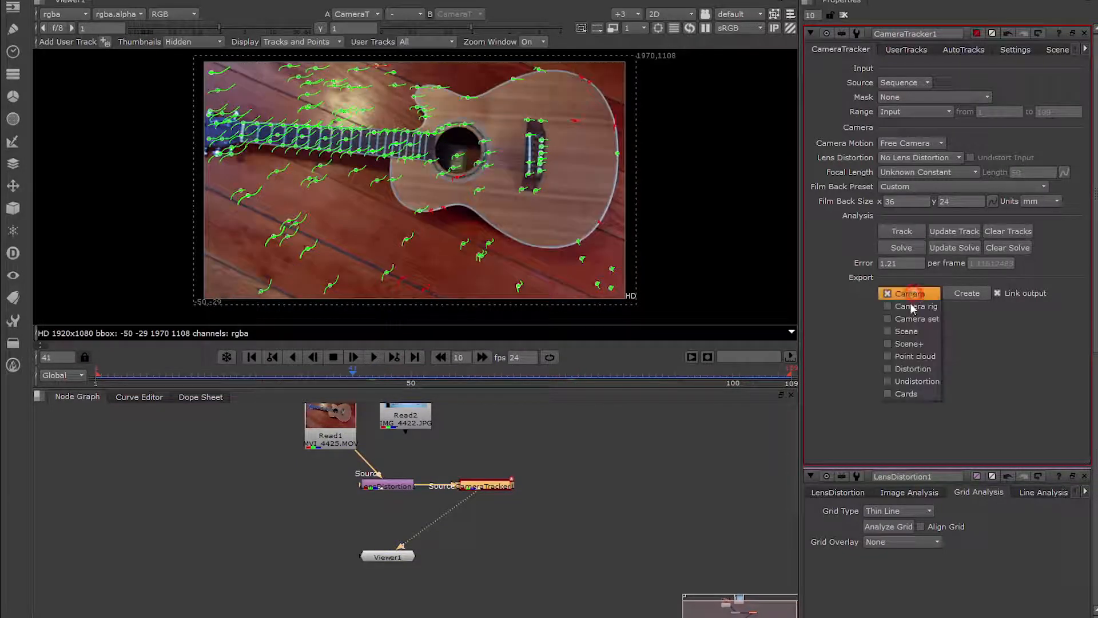
click(889, 332)
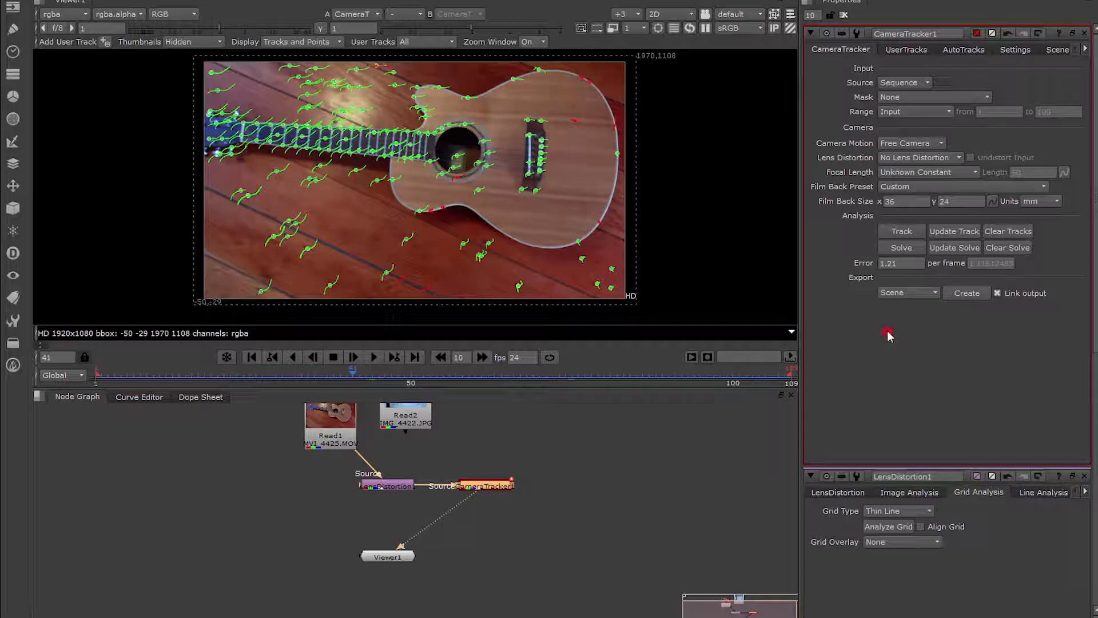
click(966, 294)
middle_drag(555, 510, 531, 489)
drag(362, 533, 317, 587)
middle_drag(530, 561, 519, 545)
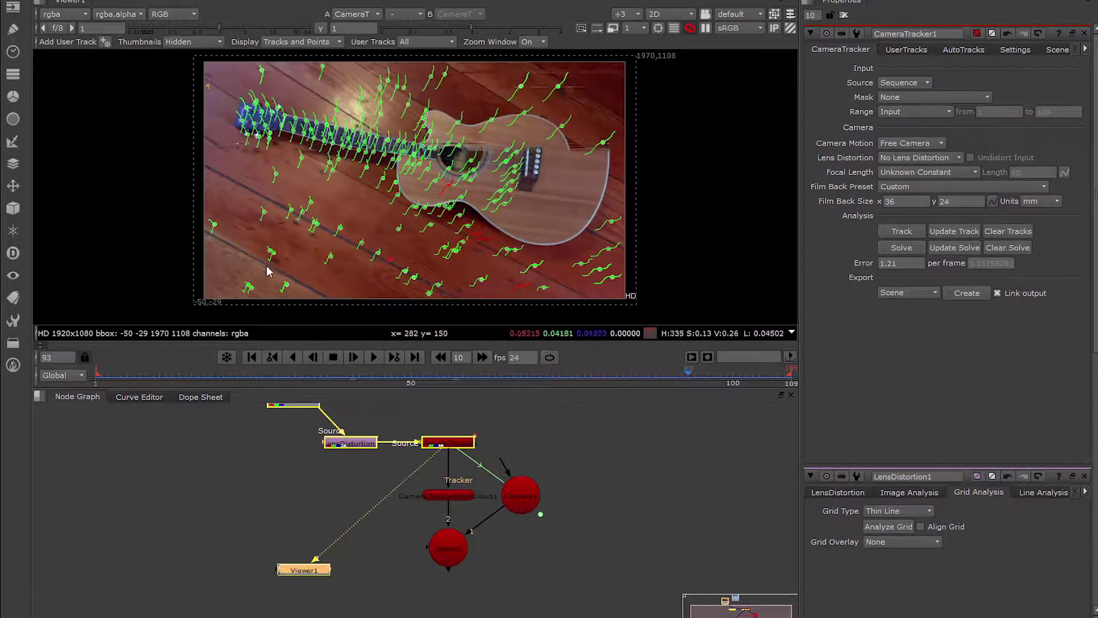
Select several tracking points spread across the wooden floor around the guitar at frame 93.
scroll(268, 268, up, 5)
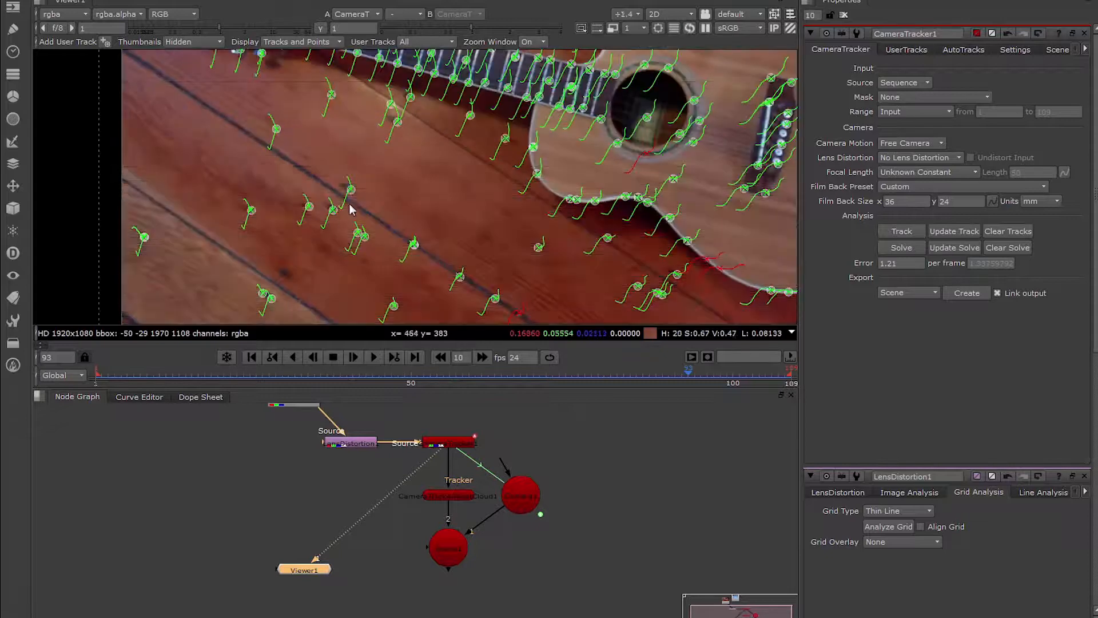
drag(289, 169, 372, 230)
scroll(414, 209, up, 2)
middle_drag(669, 131, 522, 210)
middle_drag(652, 112, 593, 150)
scroll(590, 151, up, 2)
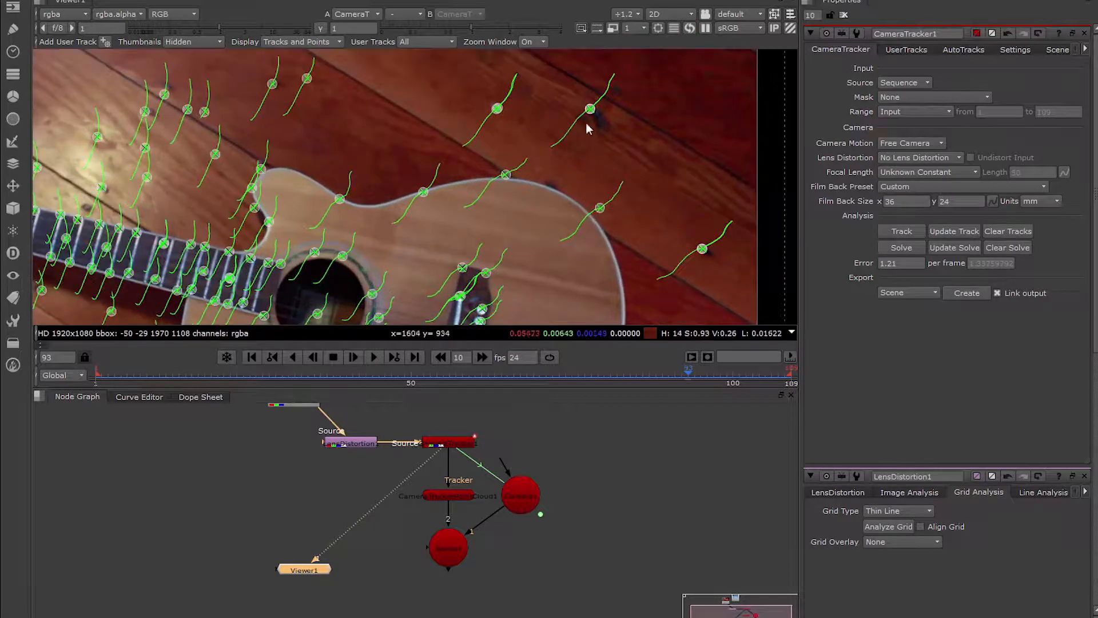
middle_drag(344, 125, 554, 145)
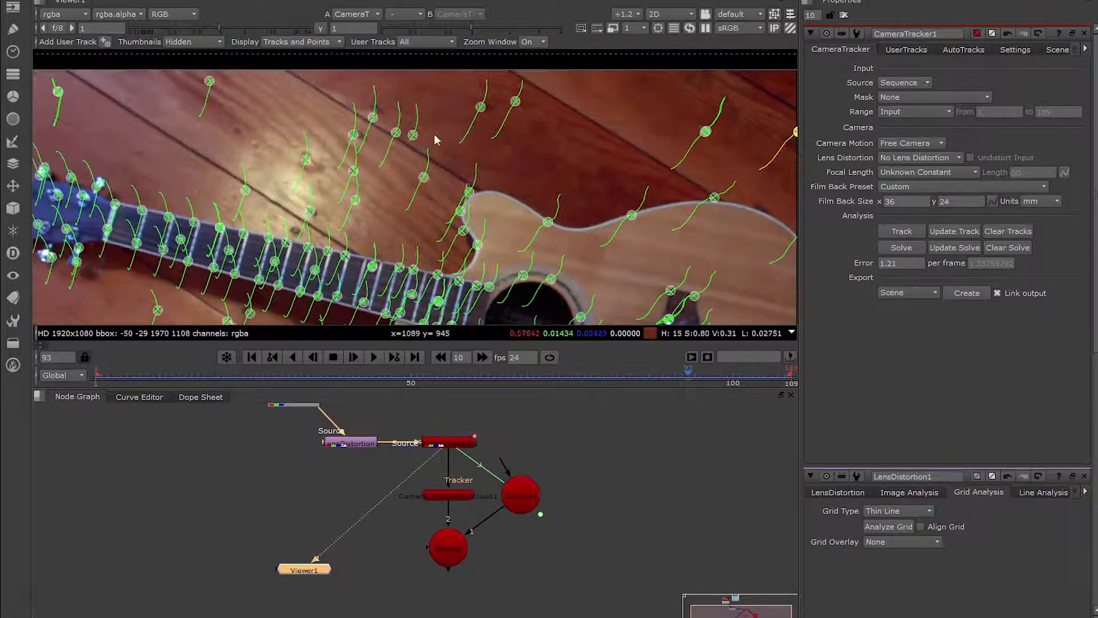
shift+drag(378, 124, 362, 137)
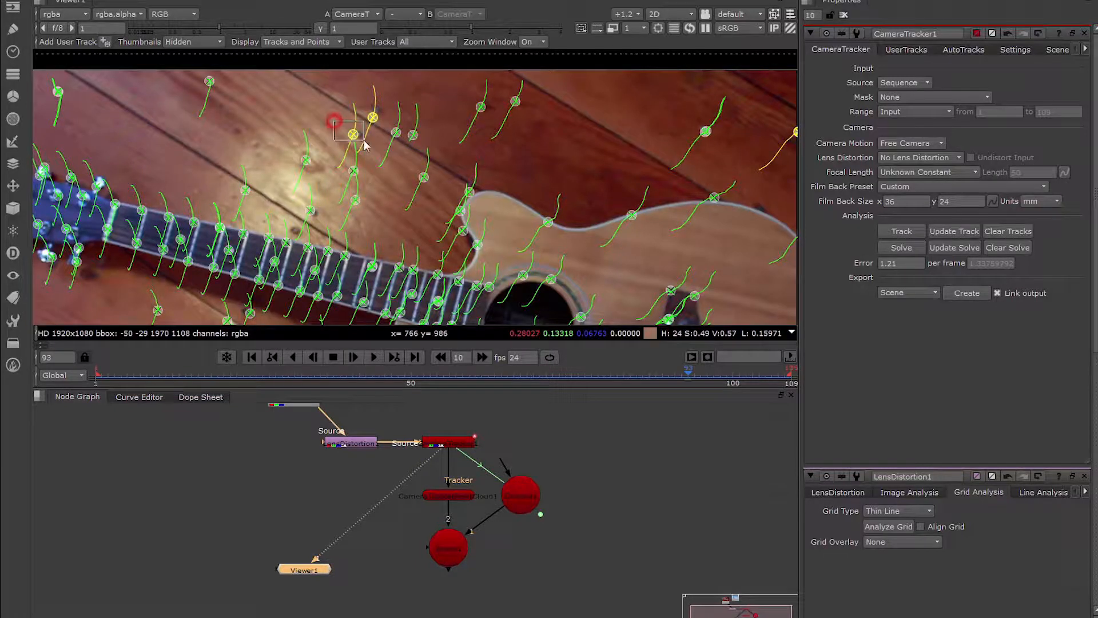
mouse_move(766, 320)
middle_down()
mouse_move(485, 205)
mouse_move(489, 64)
middle_up()
middle_drag(519, 217, 523, 105)
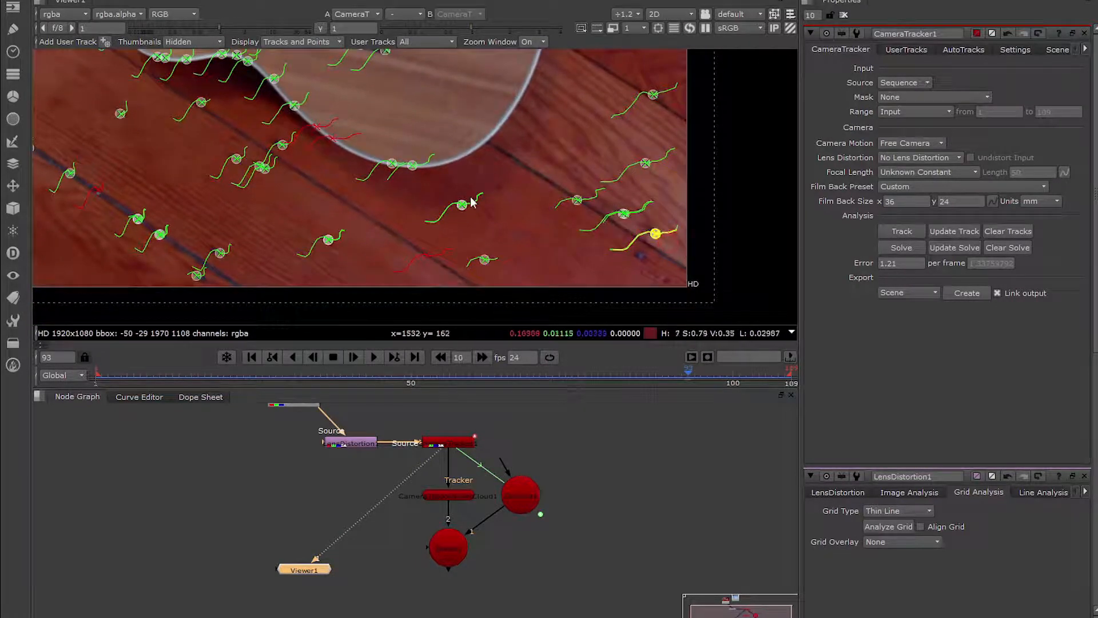
scroll(657, 234, down, 2)
scroll(569, 252, down, 2)
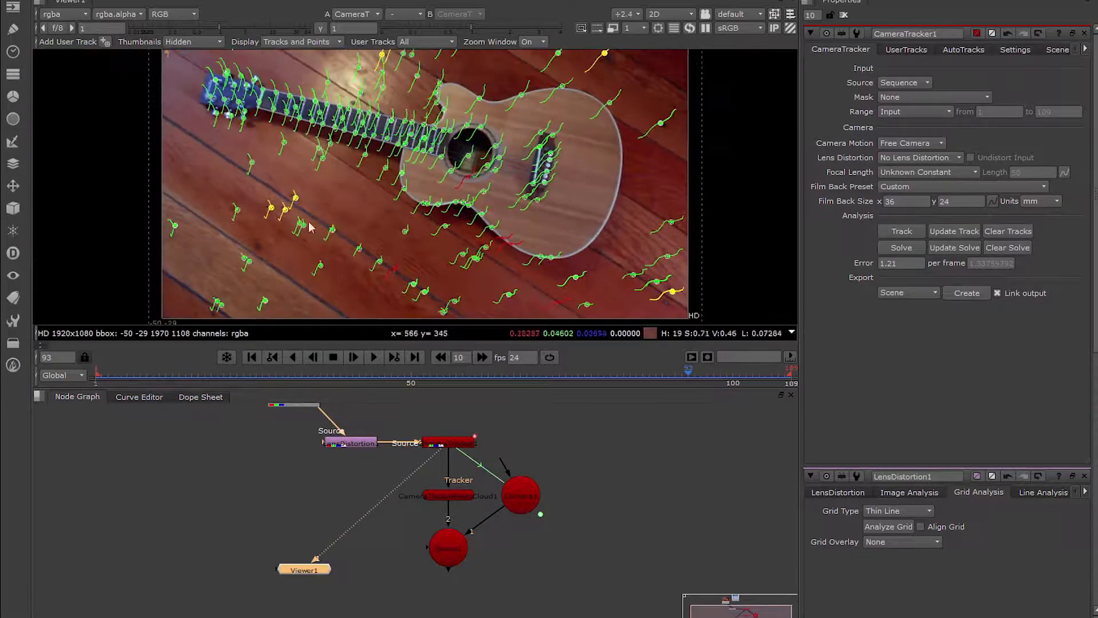
Set the ground plane to the selected floor tracking points.
right_click(292, 213)
mouse_move(326, 263)
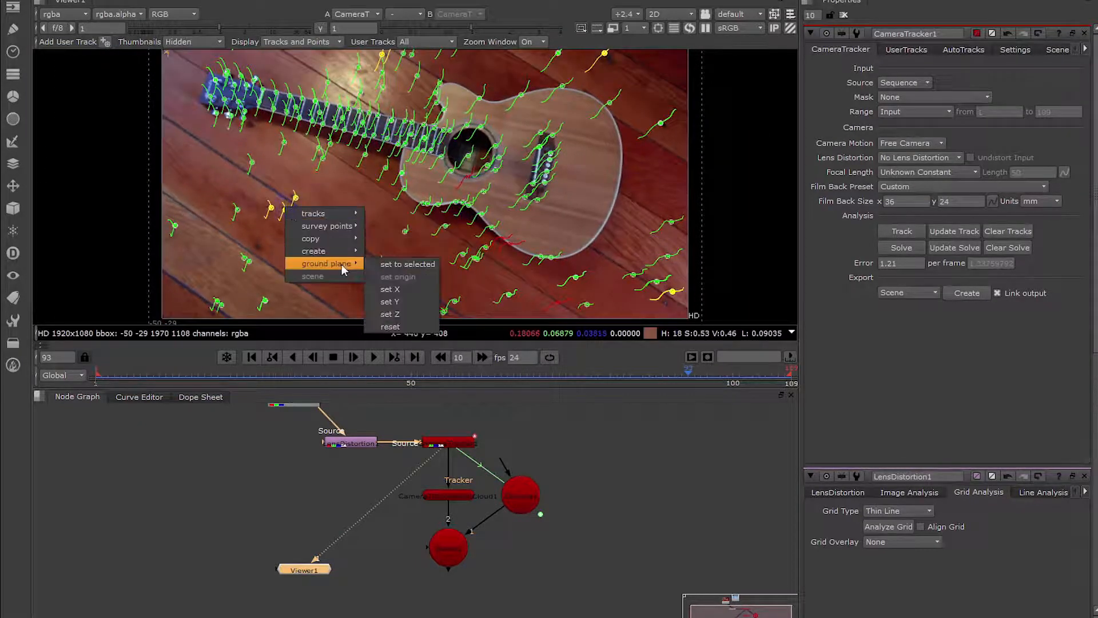
click(412, 263)
Create a card at the selected floor points and switch the viewer to 3D.
right_click(287, 211)
mouse_move(326, 237)
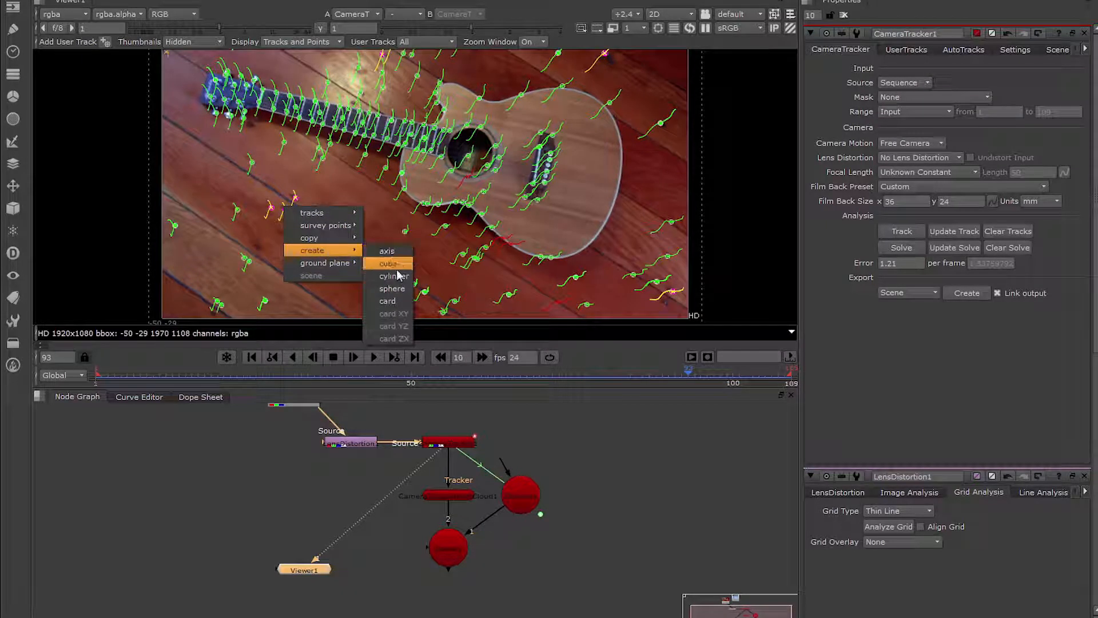
click(387, 300)
key(Tab)
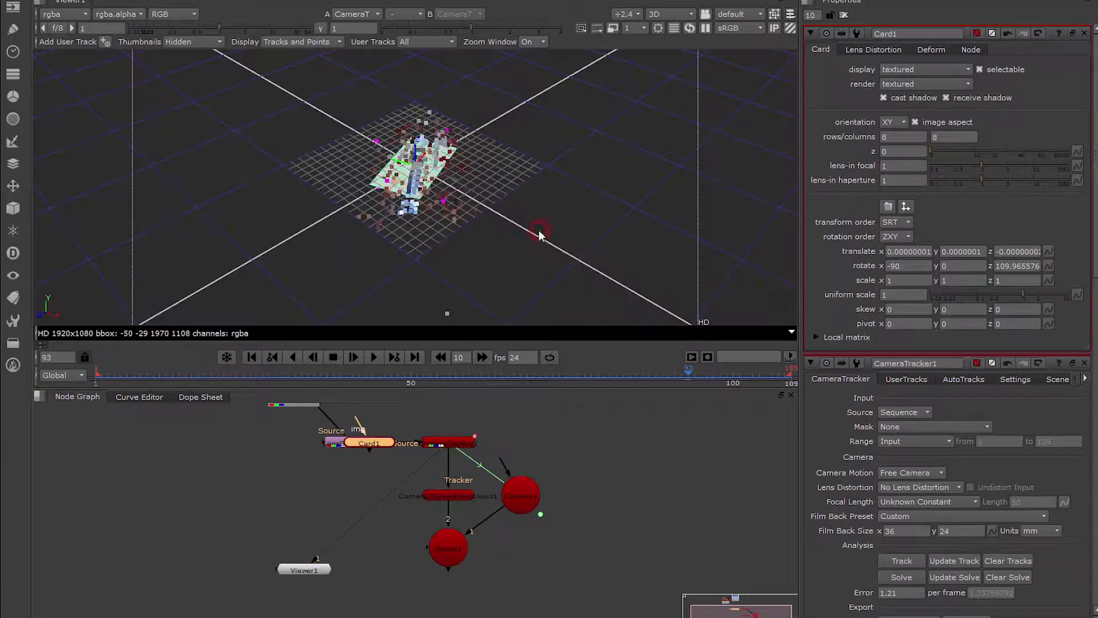
Orbit the 3D scene and scrub the frames to examine the card, point cloud and tracked camera.
scroll(416, 189, up, 5)
ctrl+drag(418, 202, 540, 249)
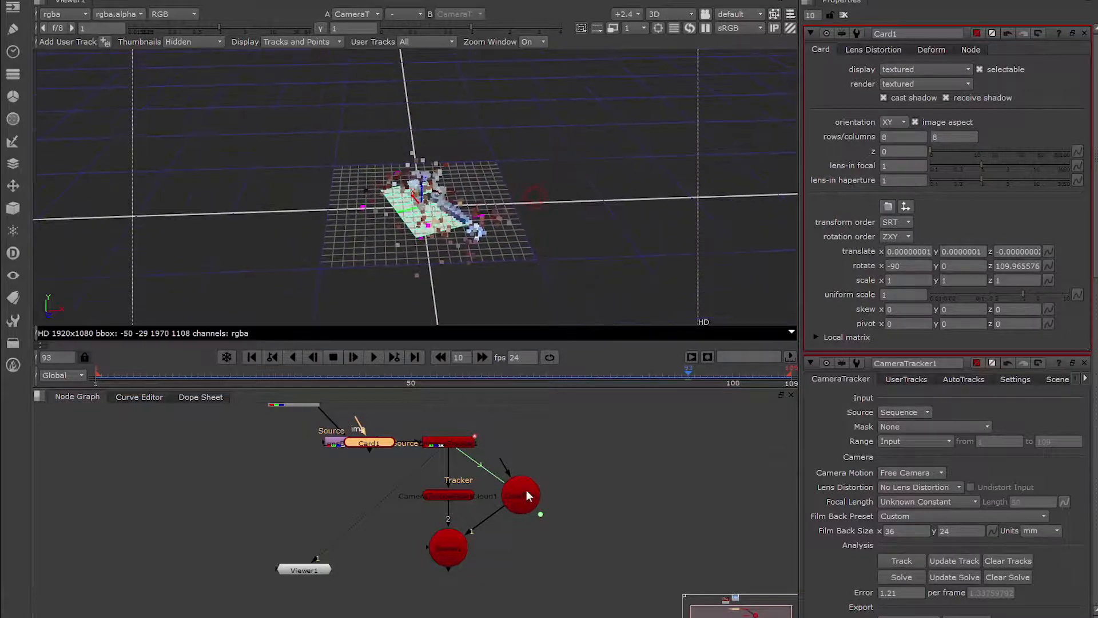
click(521, 495)
ctrl+drag(501, 200, 495, 166)
drag(228, 369, 675, 372)
key(Tab)
Move the card beside the Scene node, connect it as a Scene input and view the Scene.
middle_drag(364, 479, 361, 493)
drag(365, 458, 569, 561)
middle_drag(582, 575, 536, 528)
click(399, 517)
mouse_move(524, 512)
mouse_down()
mouse_move(526, 522)
mouse_move(406, 521)
mouse_move(522, 518)
mouse_up()
drag(264, 534, 263, 566)
click(403, 519)
key(1)
Add a ScanlineRender node, connect its obj/scn and cam inputs to the Scene and camera, and view it.
key(Tab)
text(scan)
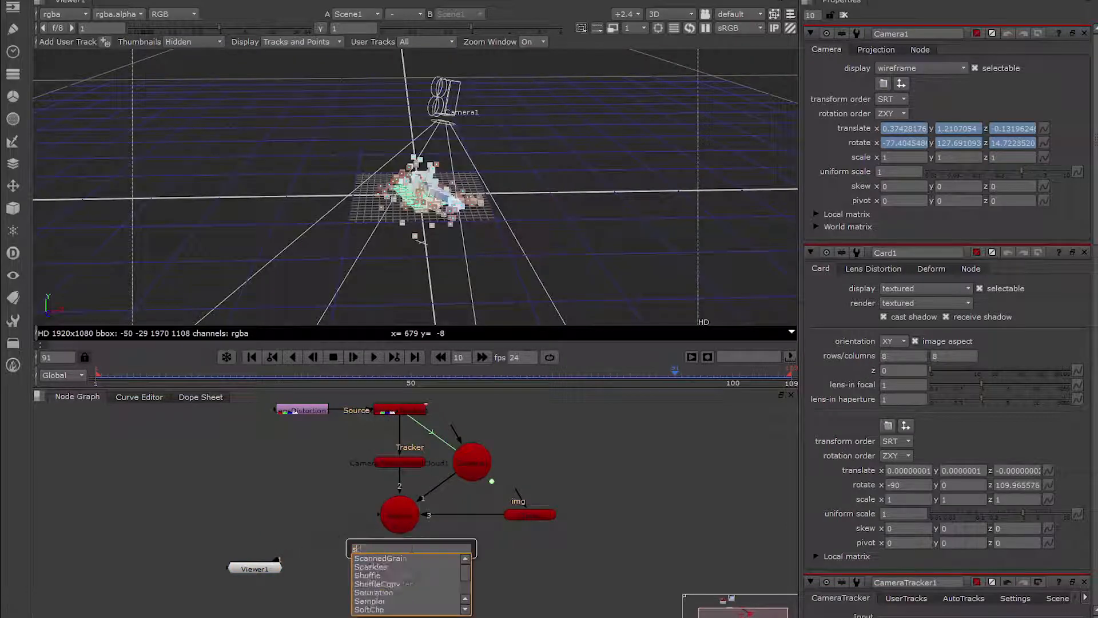
key(Down)
key(Return)
drag(412, 548, 460, 465)
drag(399, 523, 400, 521)
key(1)
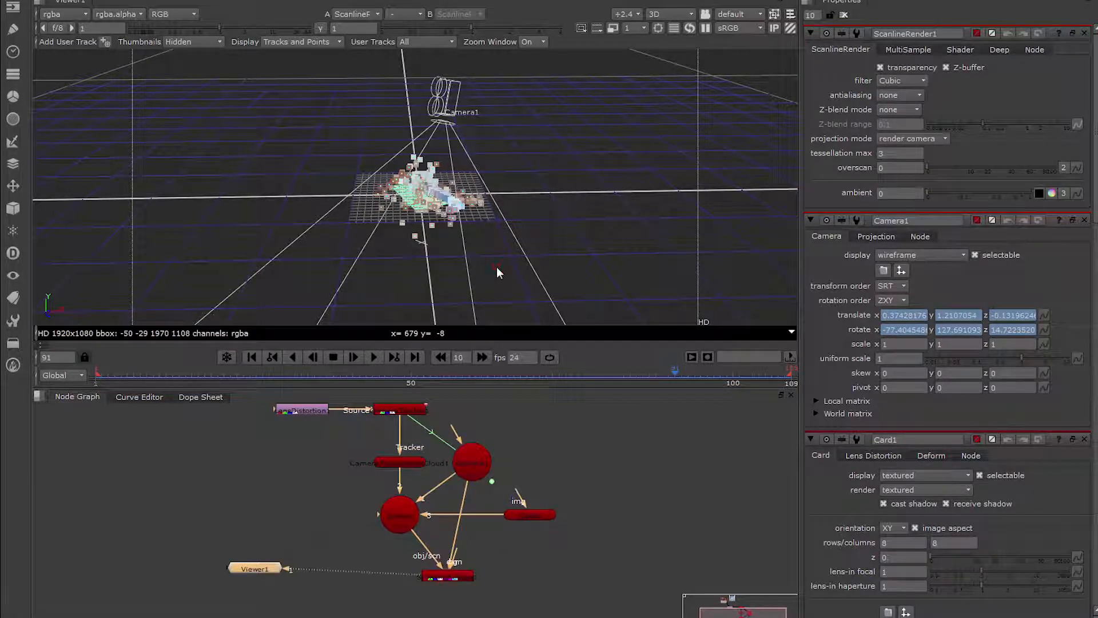
Connect the ScanlineRender's bg input to the camera tracker, route that connection around the nodes and check the render at frame 43.
drag(271, 575, 462, 615)
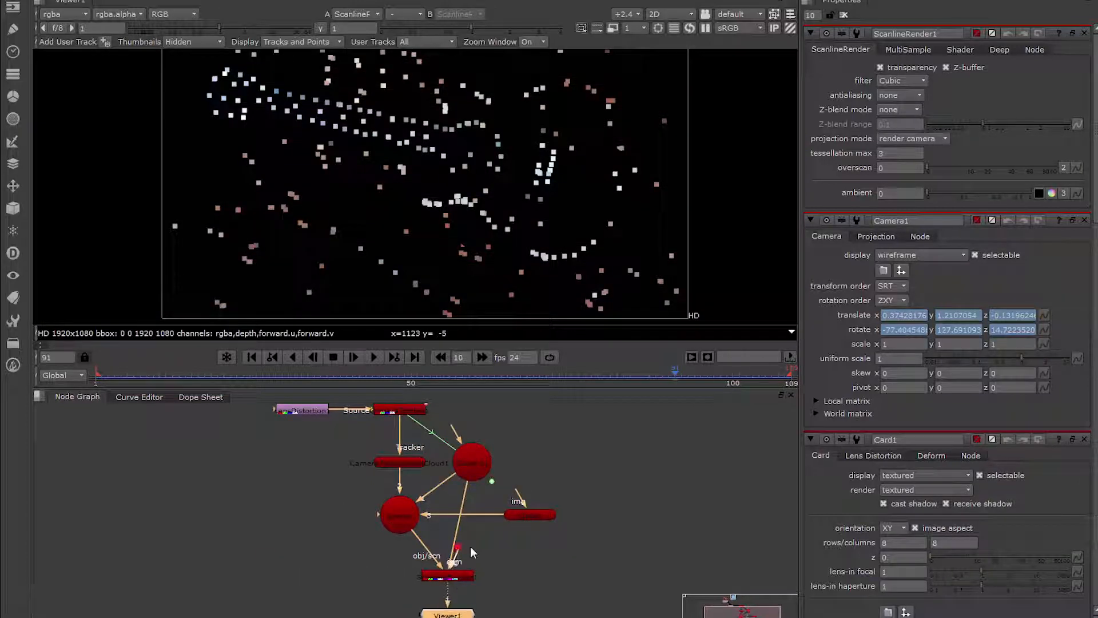
drag(457, 548, 400, 418)
ctrl+drag(424, 499, 344, 584)
ctrl+drag(369, 501, 339, 446)
drag(456, 375, 366, 374)
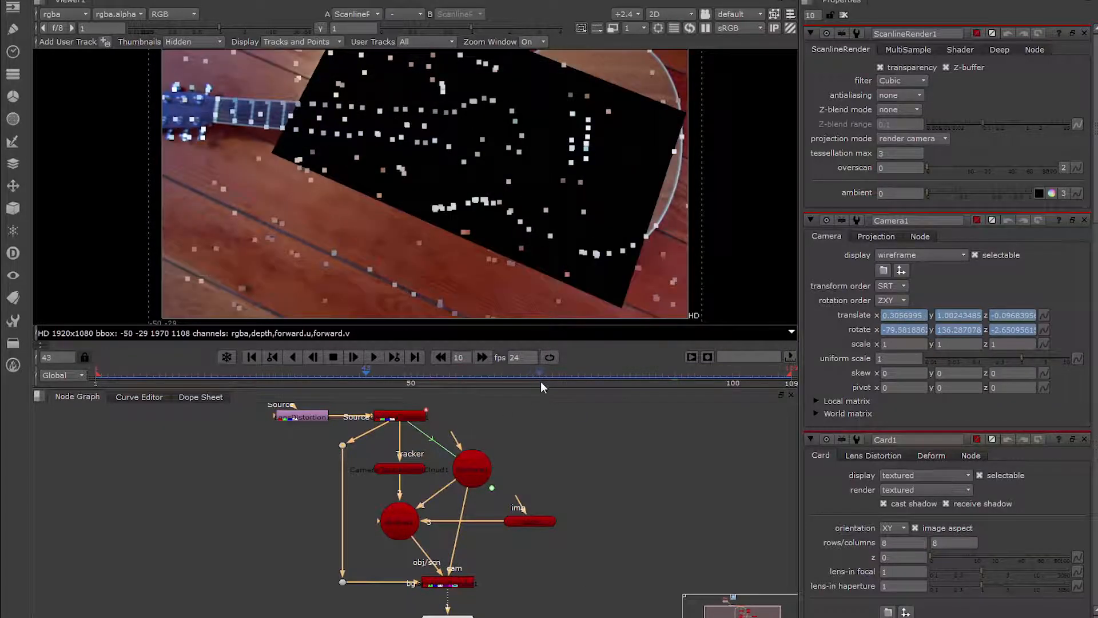
drag(540, 386, 553, 450)
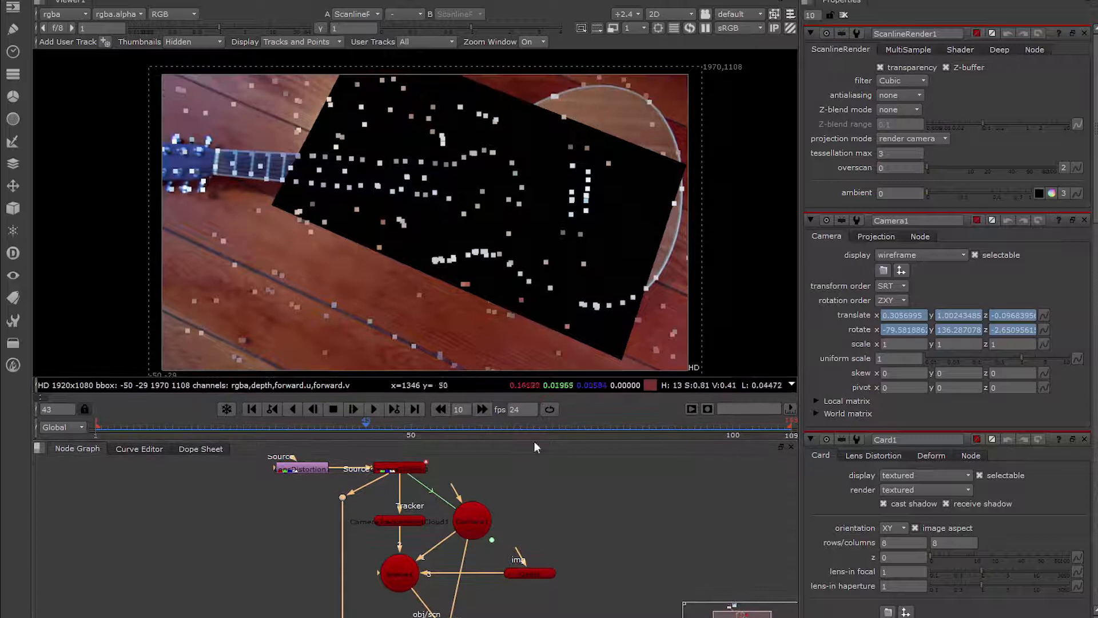
Set the card's x, y and z scale to 5 and check its coverage at several frames.
double_click(533, 573)
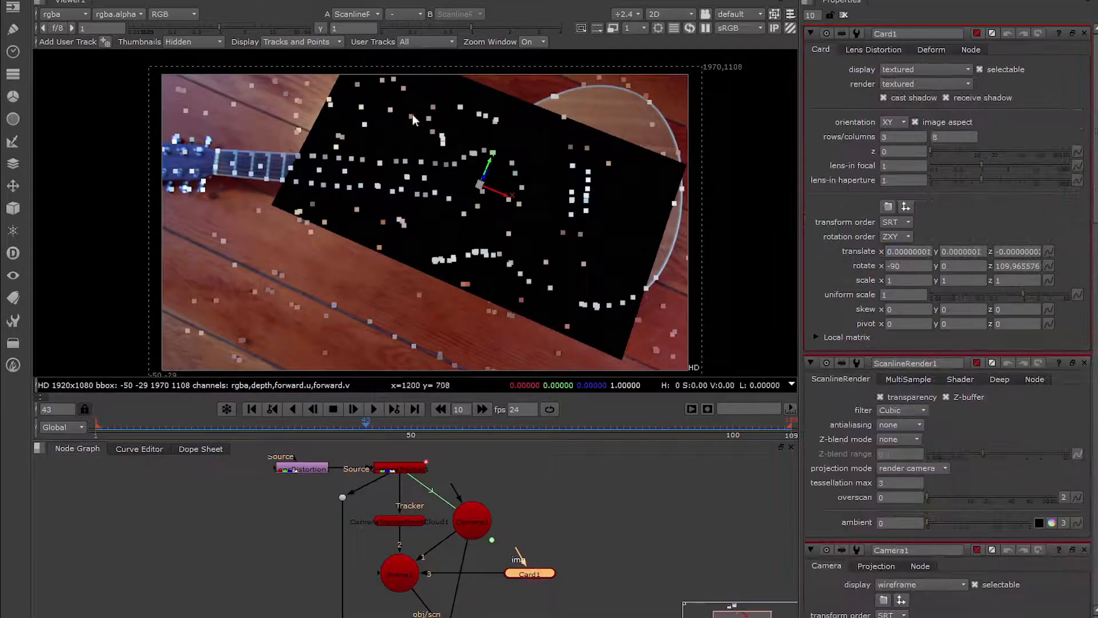
text(5)
key(Tab)
text(5)
key(Tab)
text(5)
key(Tab)
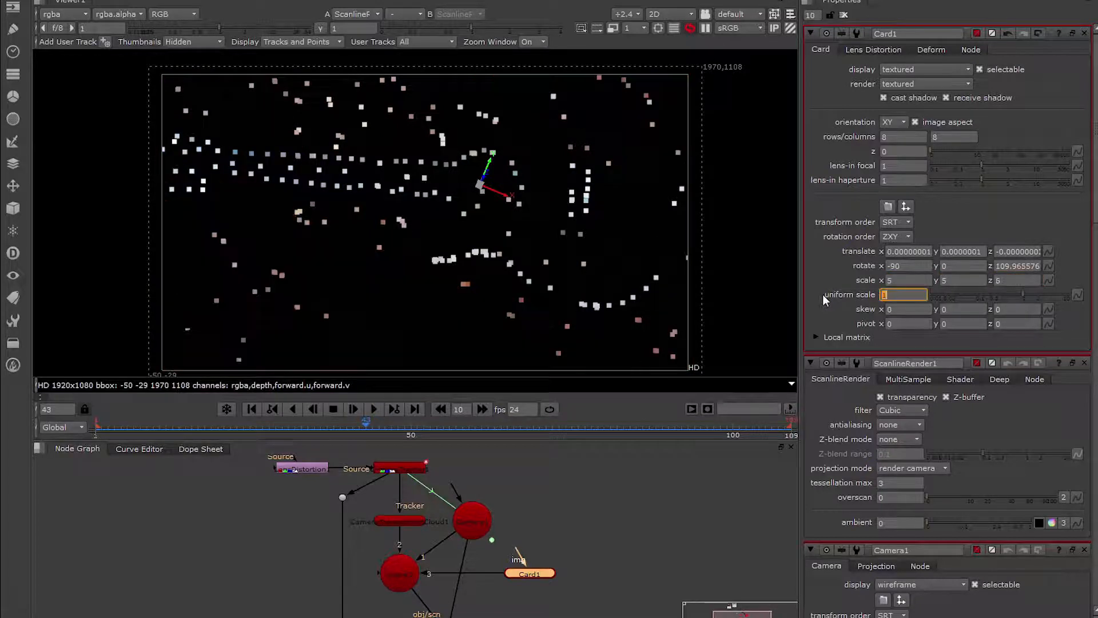
click(449, 425)
click(755, 423)
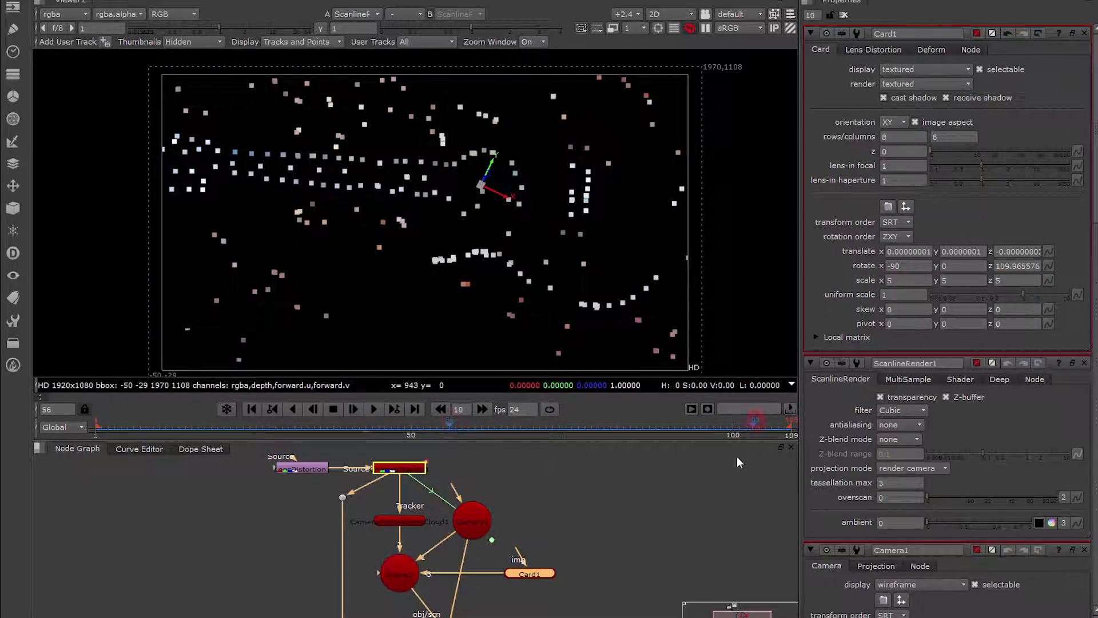
click(307, 425)
Duplicate the tracked camera node and rename the original camera Projection_Camera.
middle_drag(588, 534, 504, 504)
click(395, 489)
key(ctrl+c)
key(ctrl+v)
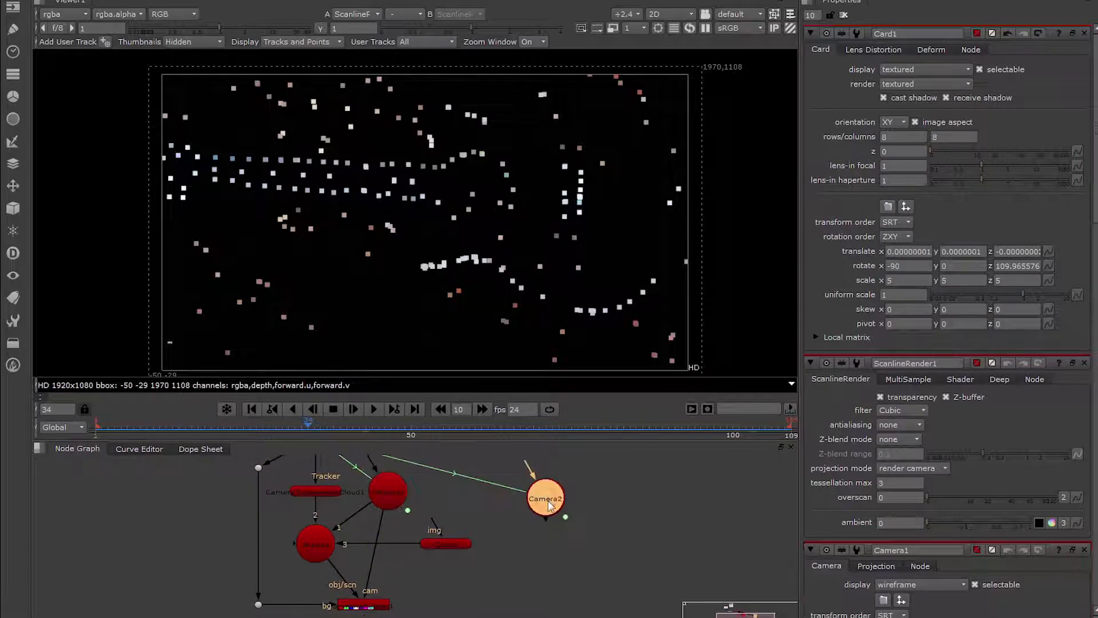
double_click(388, 493)
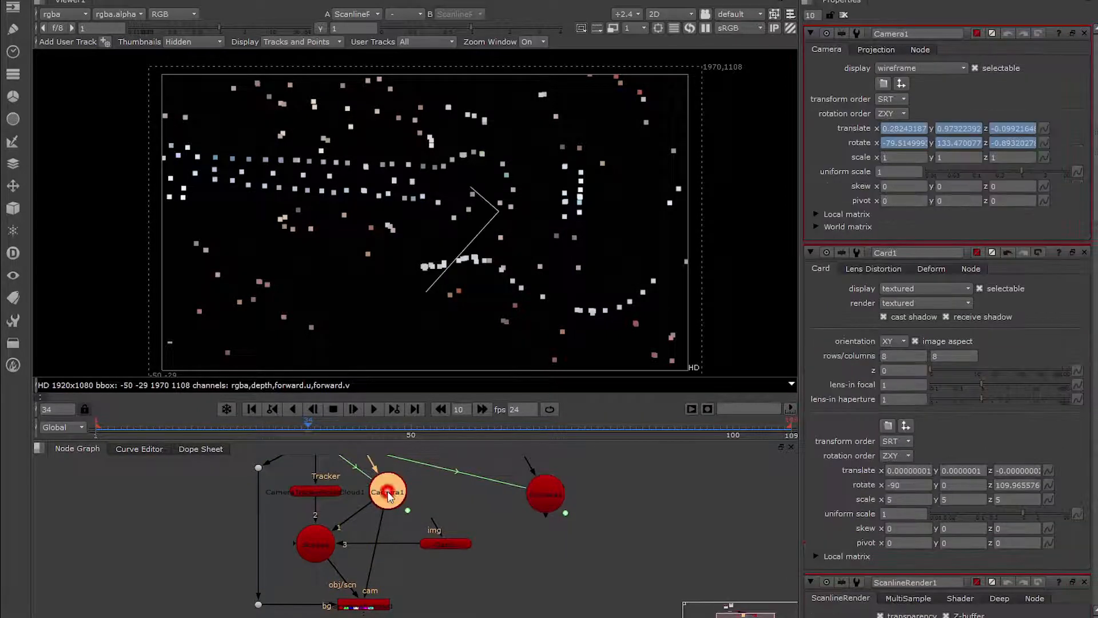
click(893, 34)
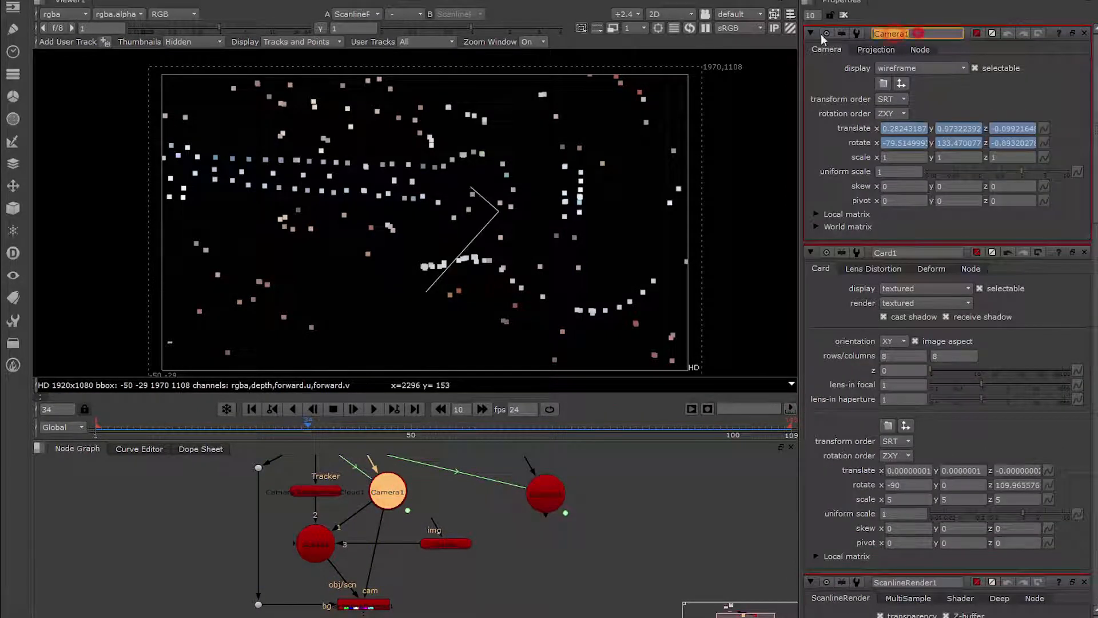
text(Projectio)
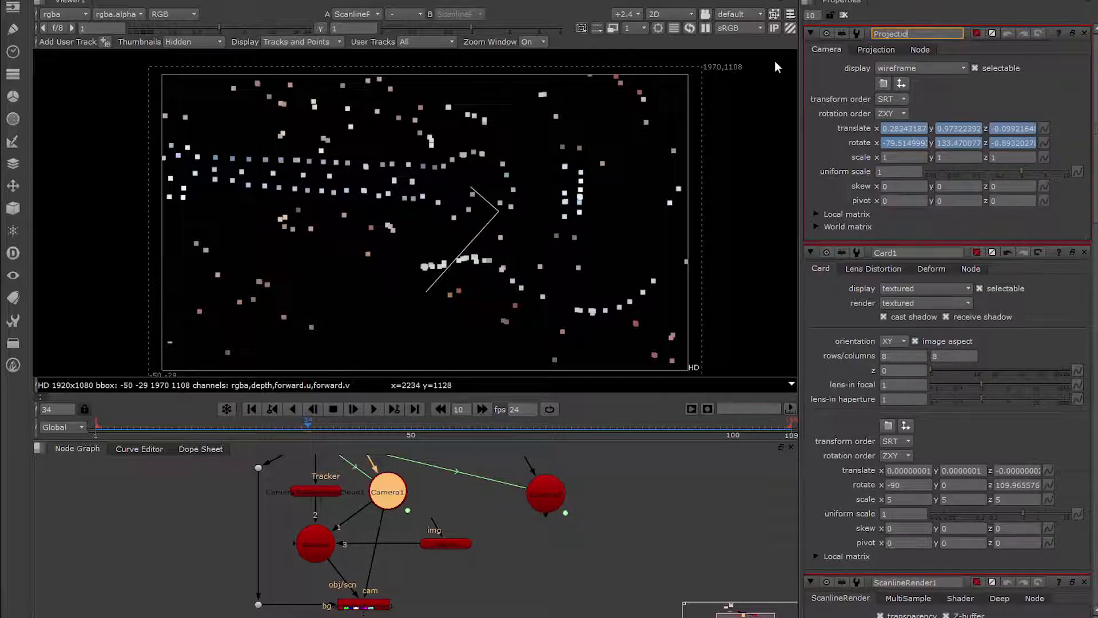
text(n_Camera)
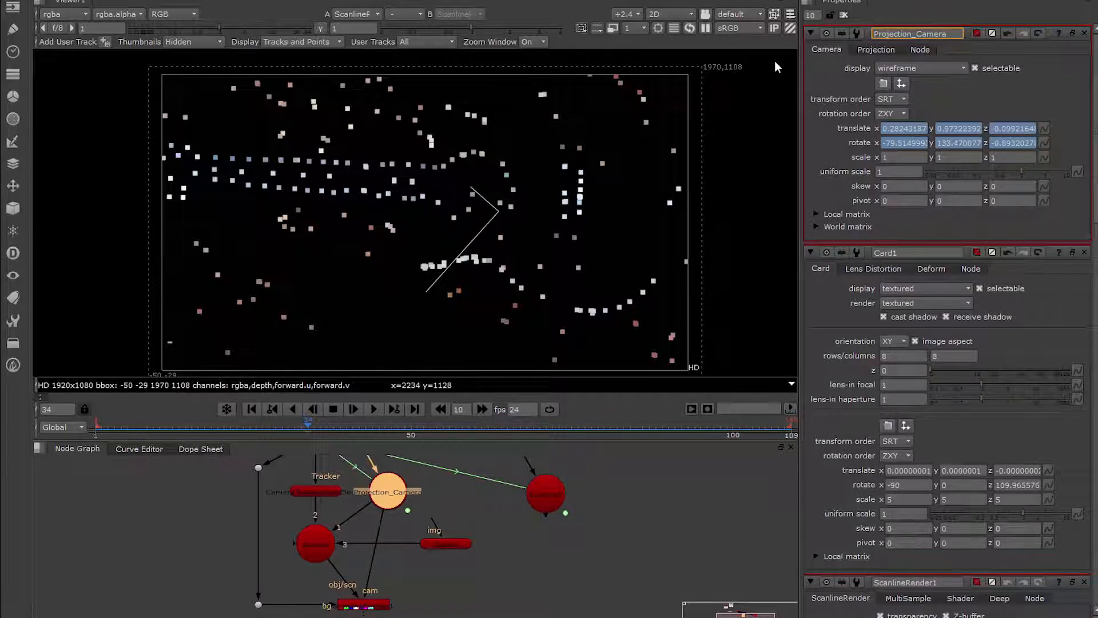
Open the duplicate camera's properties, go to frame 109 and close the original camera, card, ScanlineRender and CameraTracker properties.
click(544, 496)
middle_drag(612, 533, 617, 527)
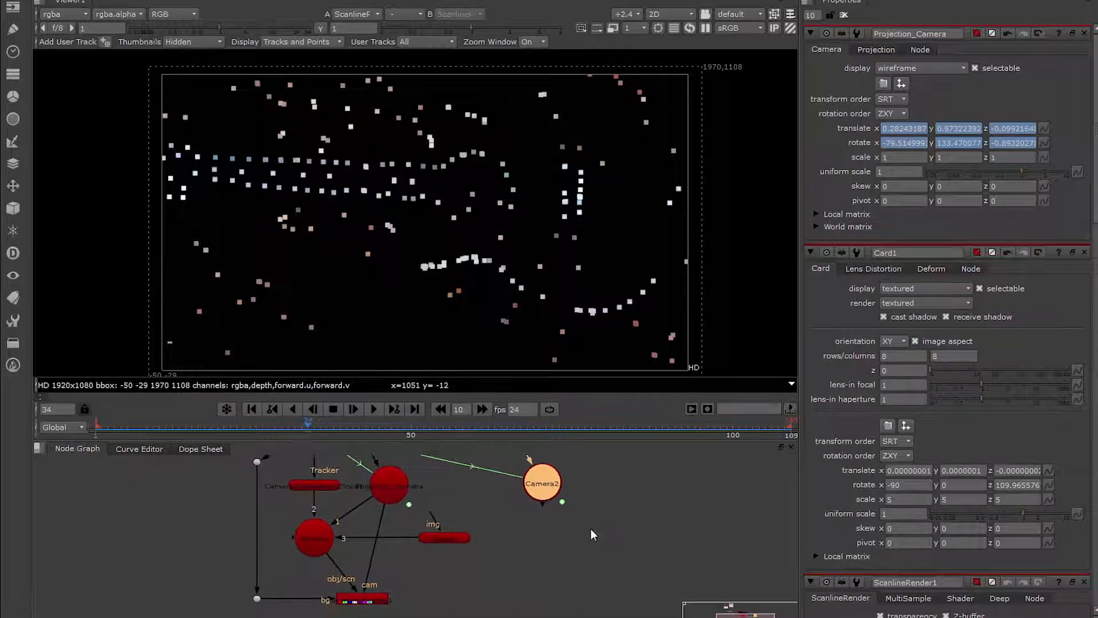
double_click(543, 487)
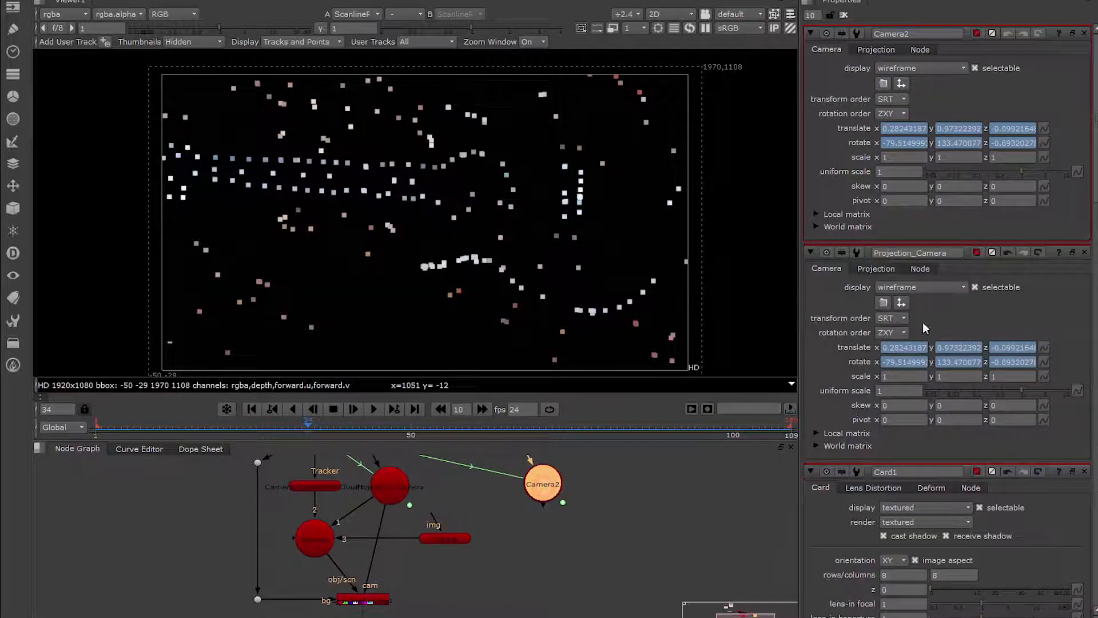
drag(767, 425, 791, 426)
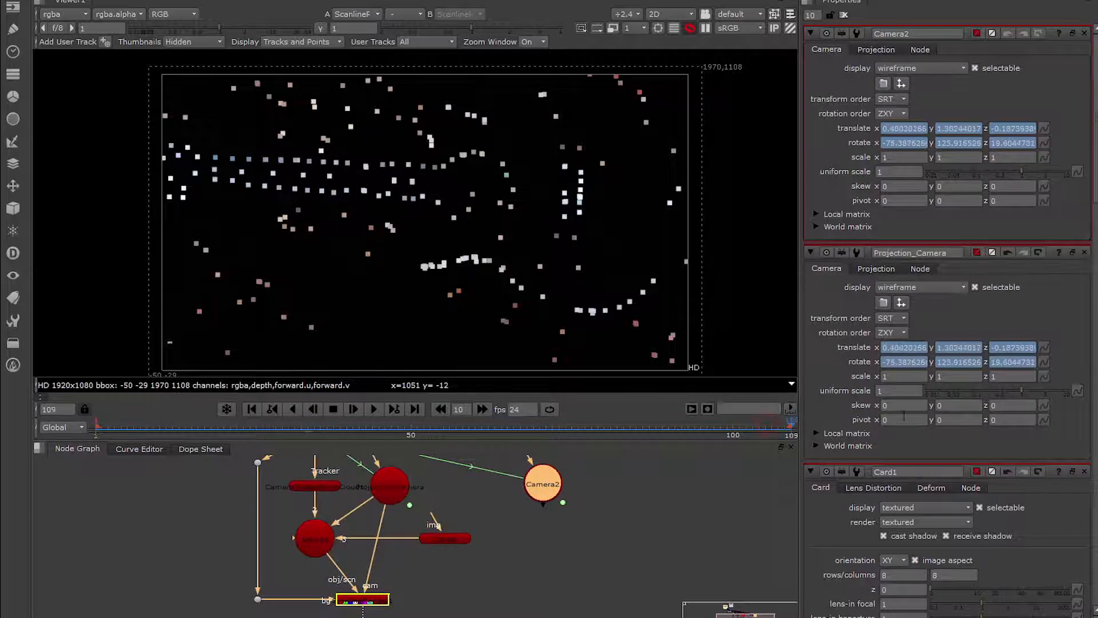
click(1084, 252)
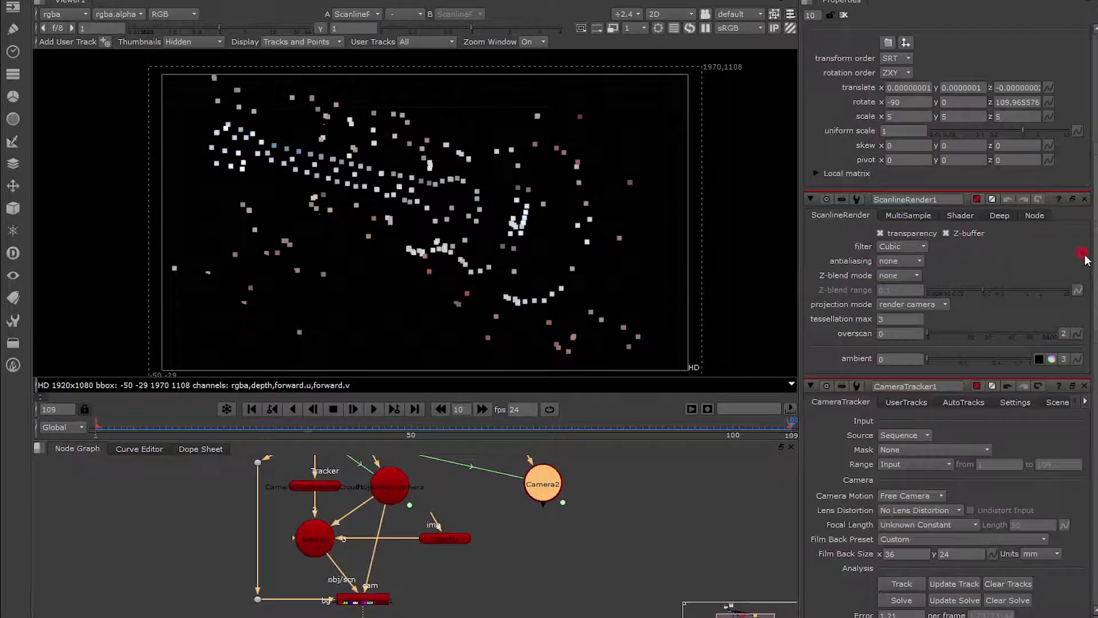
click(1083, 200)
click(1085, 252)
click(1084, 252)
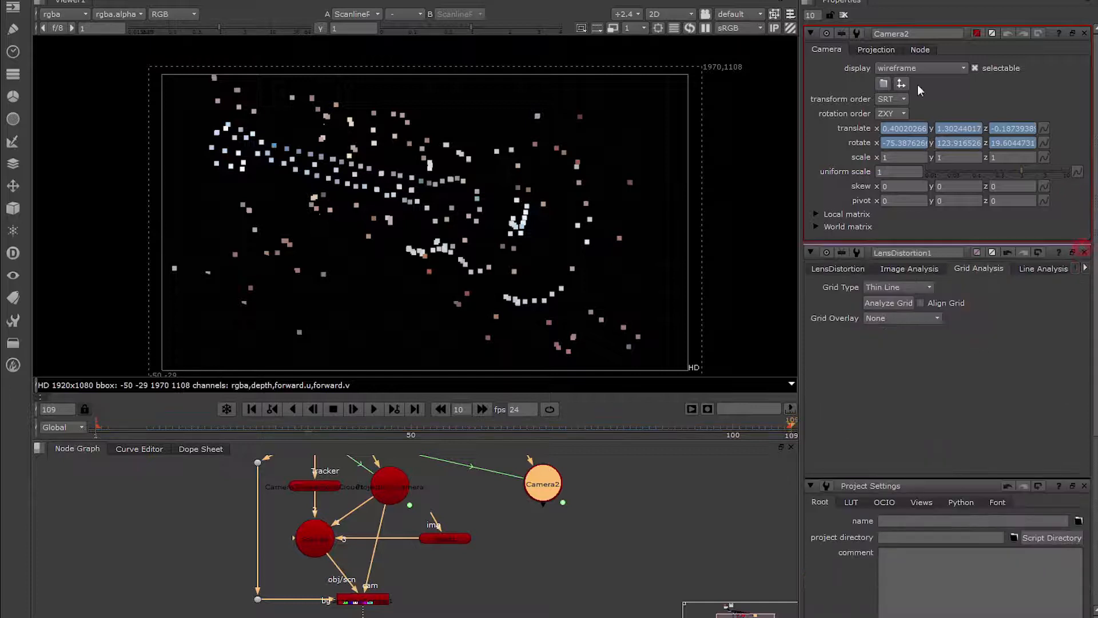
Delete the animation from the duplicate camera's translate x, y and z values at frame 109.
right_click(913, 128)
click(932, 150)
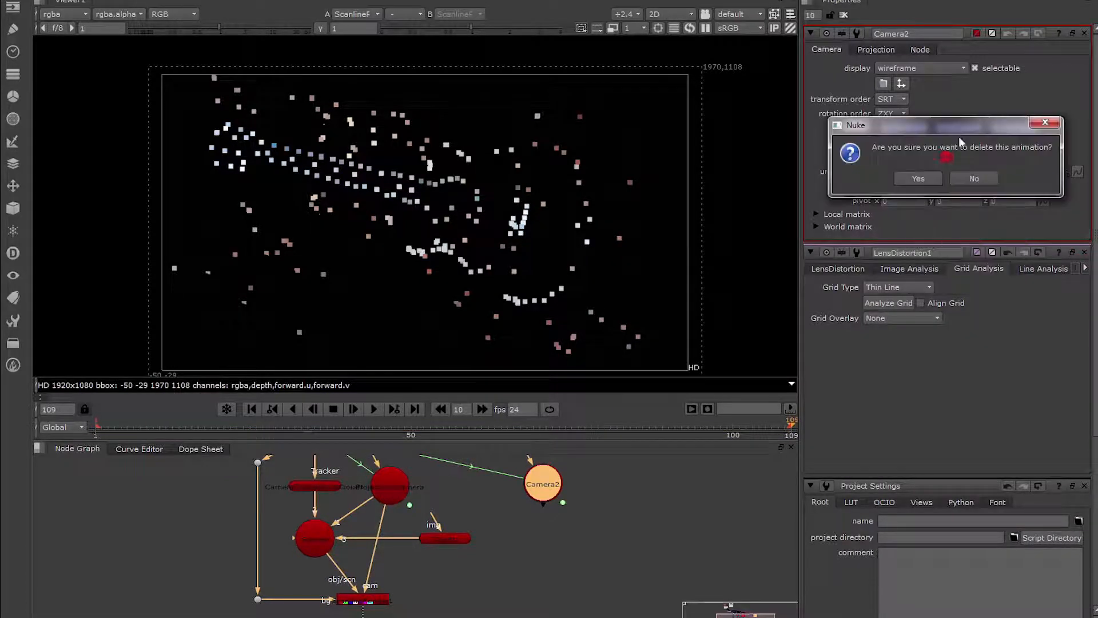
click(930, 178)
right_click(965, 143)
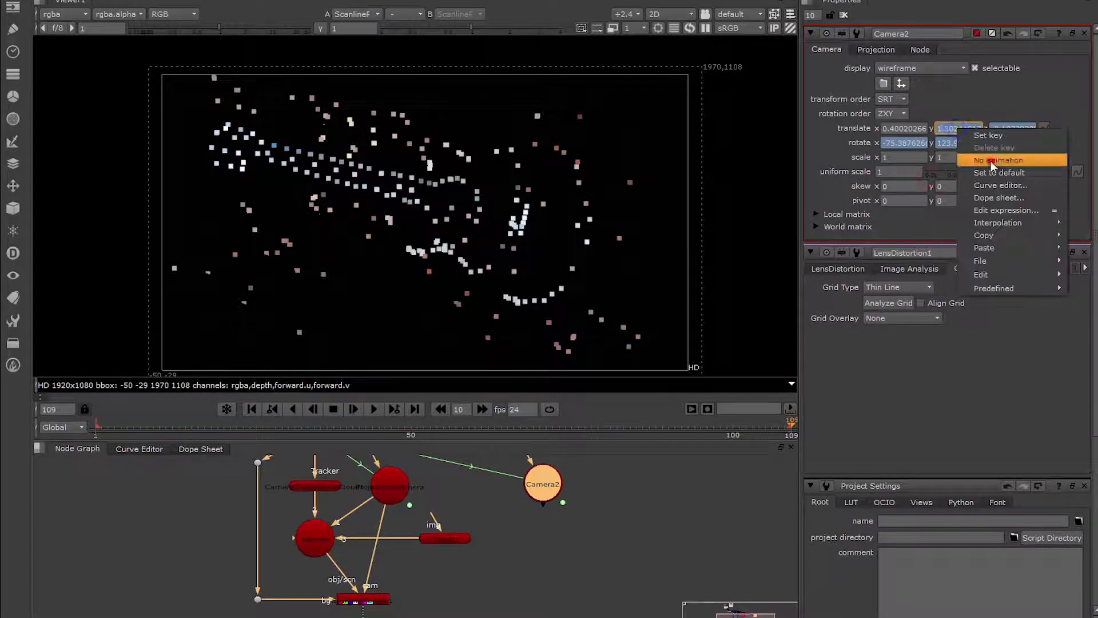
click(991, 160)
click(980, 177)
right_click(991, 121)
click(1006, 142)
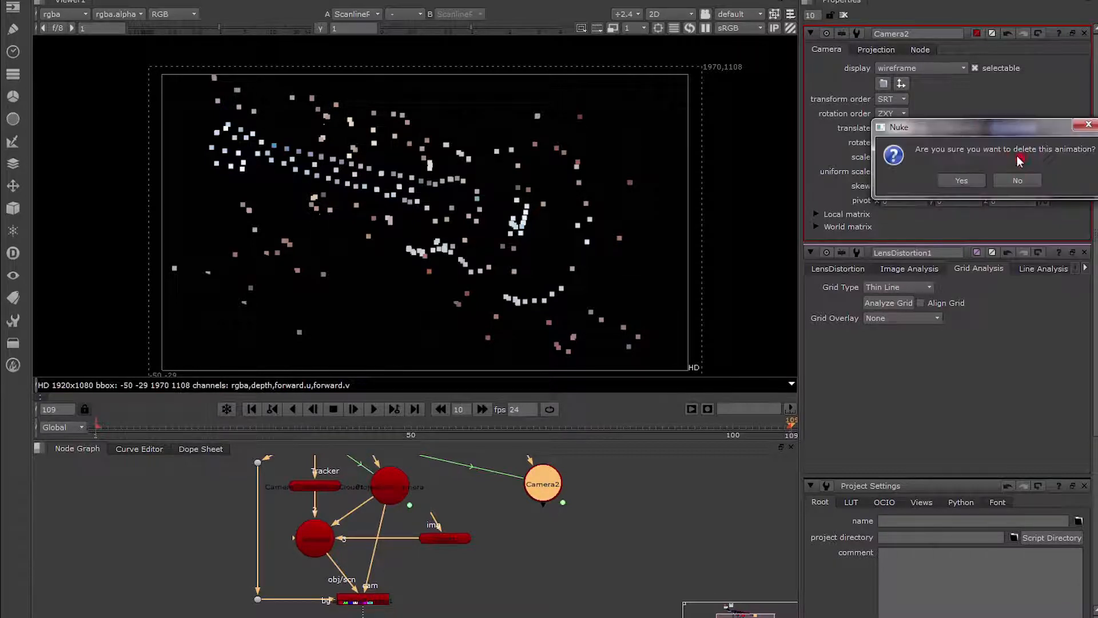
click(961, 180)
Delete the animation from the duplicate camera's rotate x, y and z values at frame 109.
right_click(910, 159)
click(927, 173)
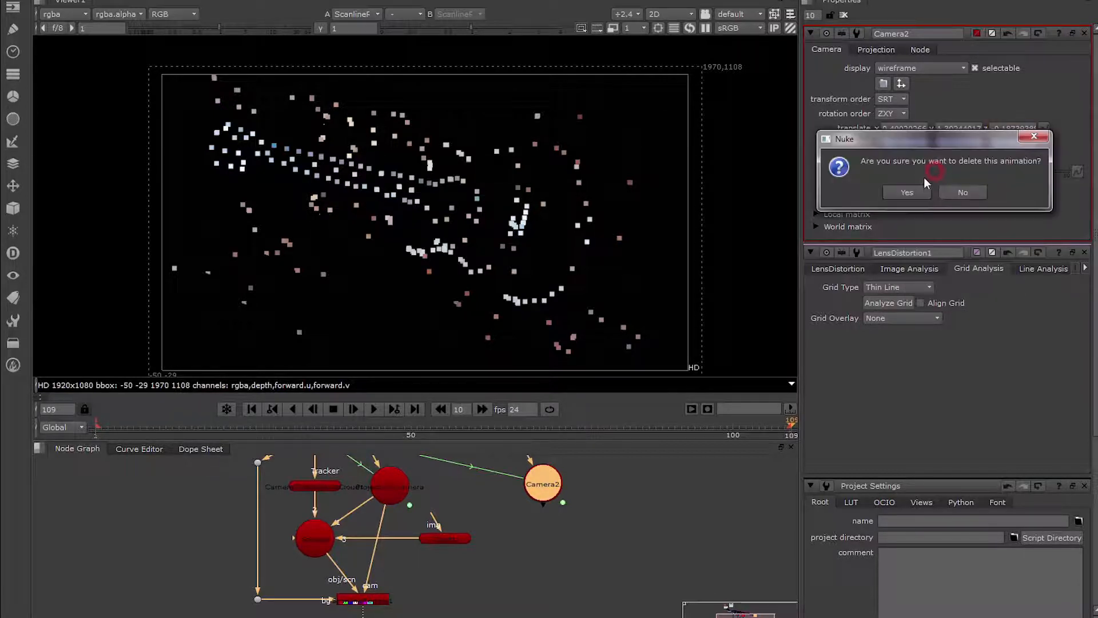
click(908, 192)
right_click(956, 142)
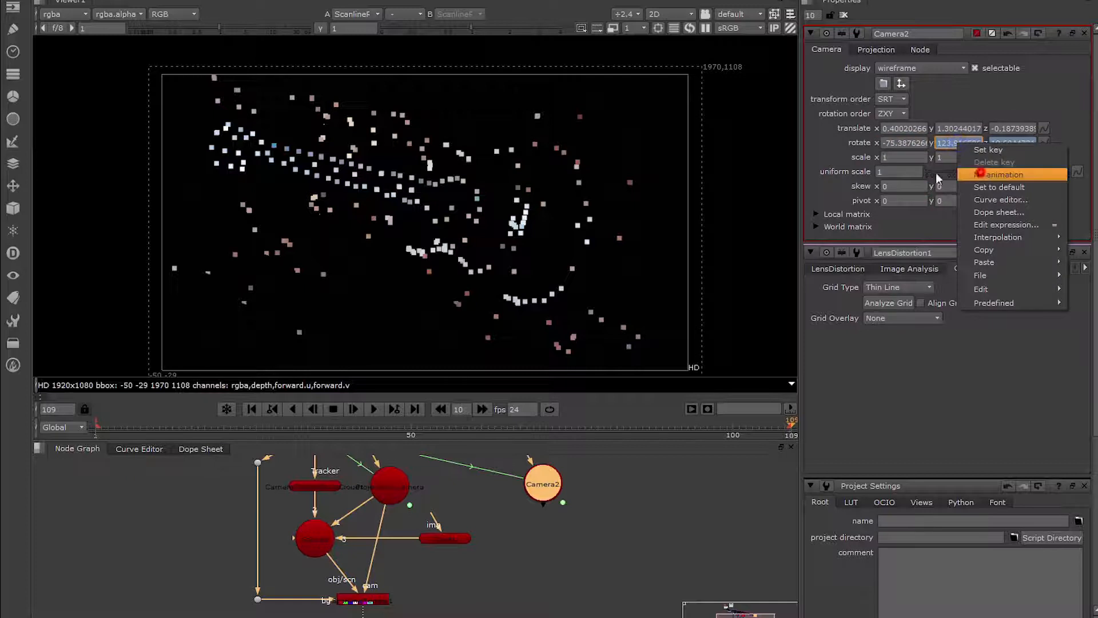
click(982, 174)
click(952, 200)
right_click(1012, 143)
click(1026, 175)
click(971, 197)
Compare the static Camera2 with the moving Projection_Camera in 3D across the frames, and return to the 2D view at frame 109.
middle_drag(608, 512, 624, 517)
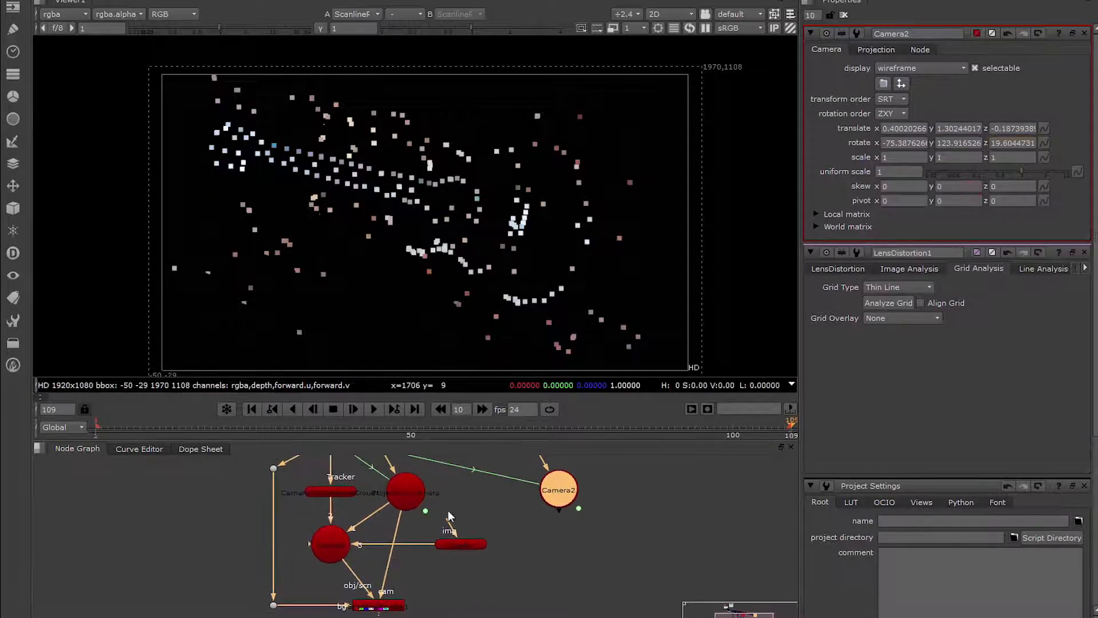
middle_drag(542, 547, 552, 551)
click(566, 559)
drag(573, 498, 608, 498)
key(Tab)
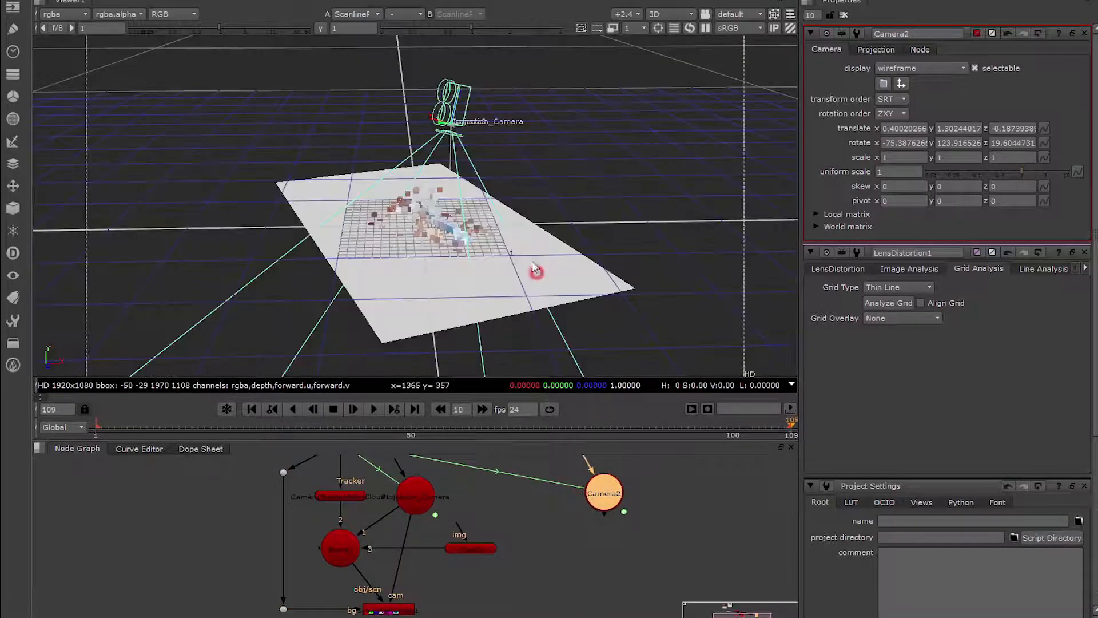
scroll(466, 139, down, 5)
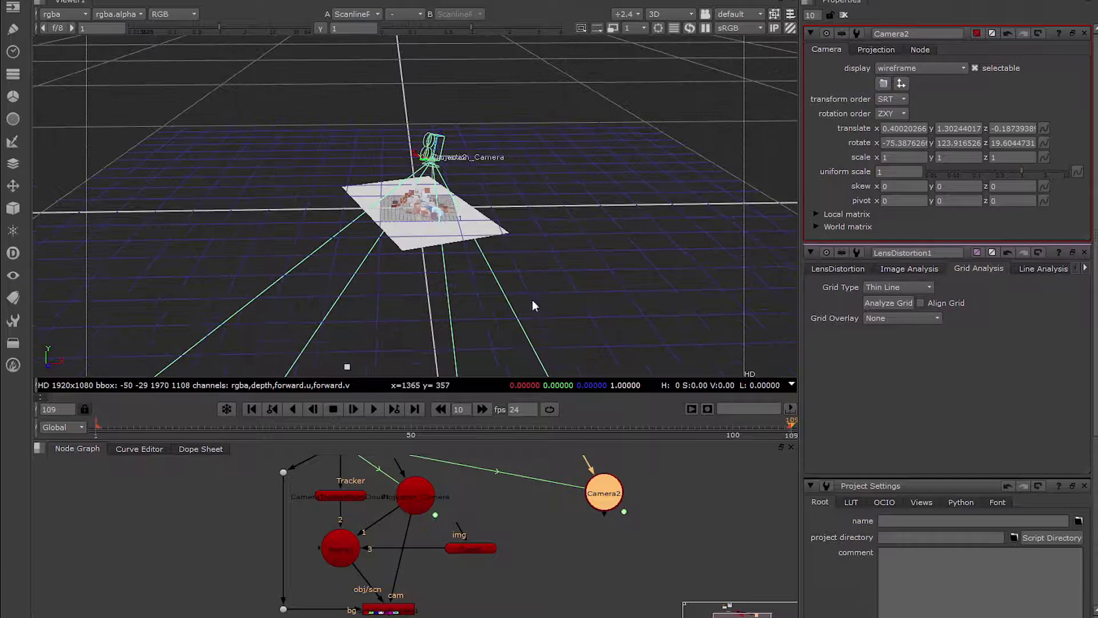
click(595, 504)
drag(496, 428, 132, 427)
scroll(353, 160, up, 2)
scroll(354, 166, up, 3)
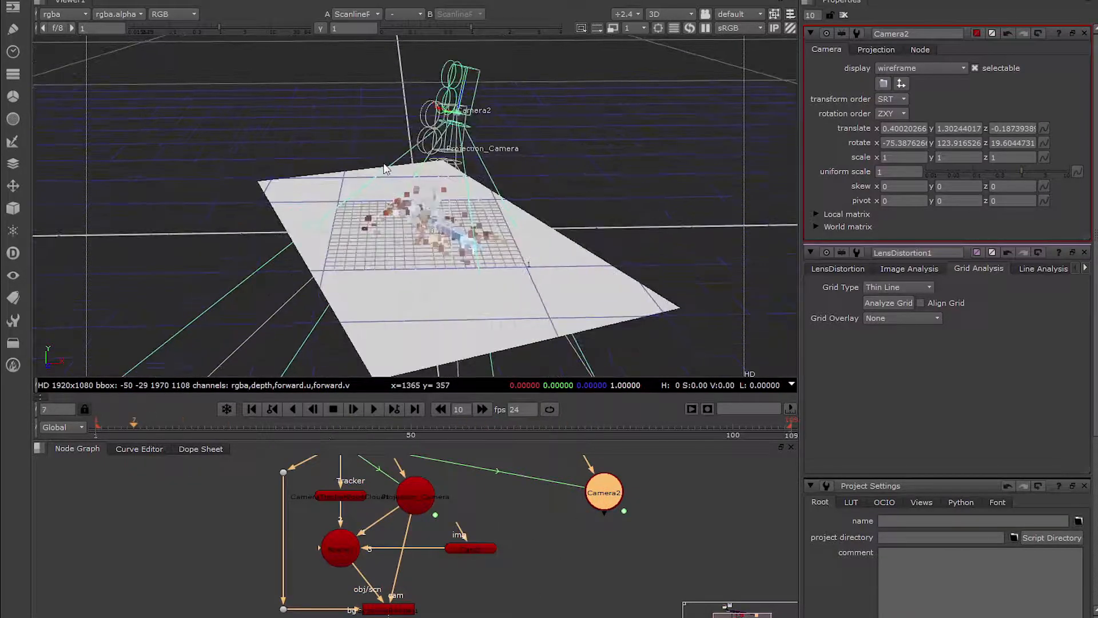
drag(240, 426, 792, 413)
click(540, 276)
key(Tab)
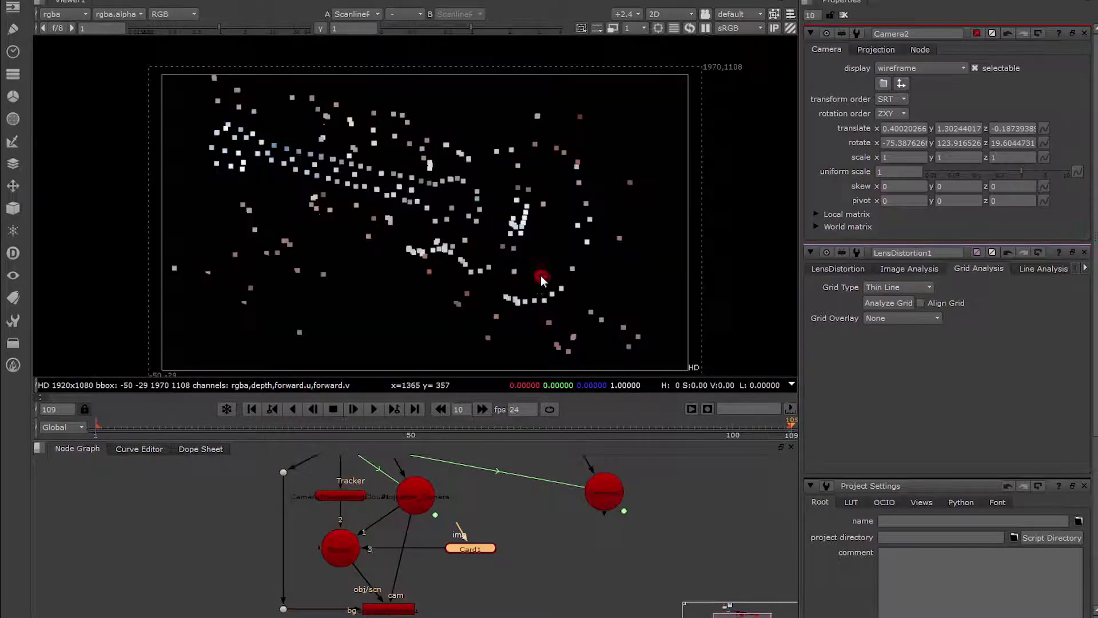
Add a Project3D node in the empty area near the card.
click(544, 562)
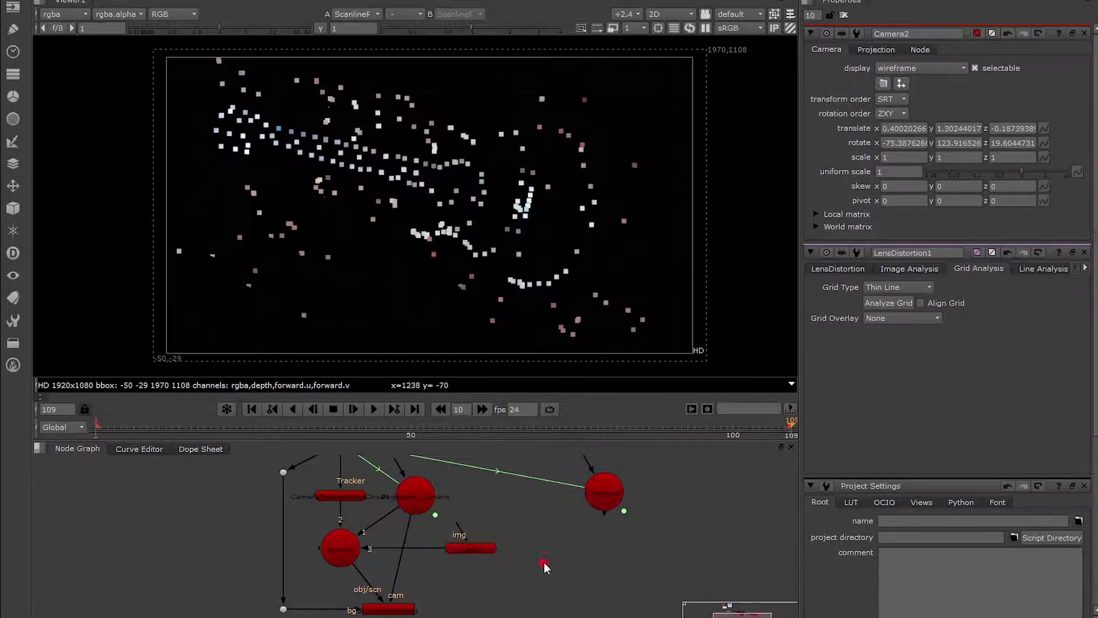
key(Tab)
text(proej)
key(BackSpace)
key(BackSpace)
key(Down)
key(Down)
key(Return)
Place the Project3D node below the card and connect its cam input to Projection_Camera.
middle_drag(541, 574, 525, 537)
drag(514, 558, 442, 574)
middle_drag(442, 574, 445, 584)
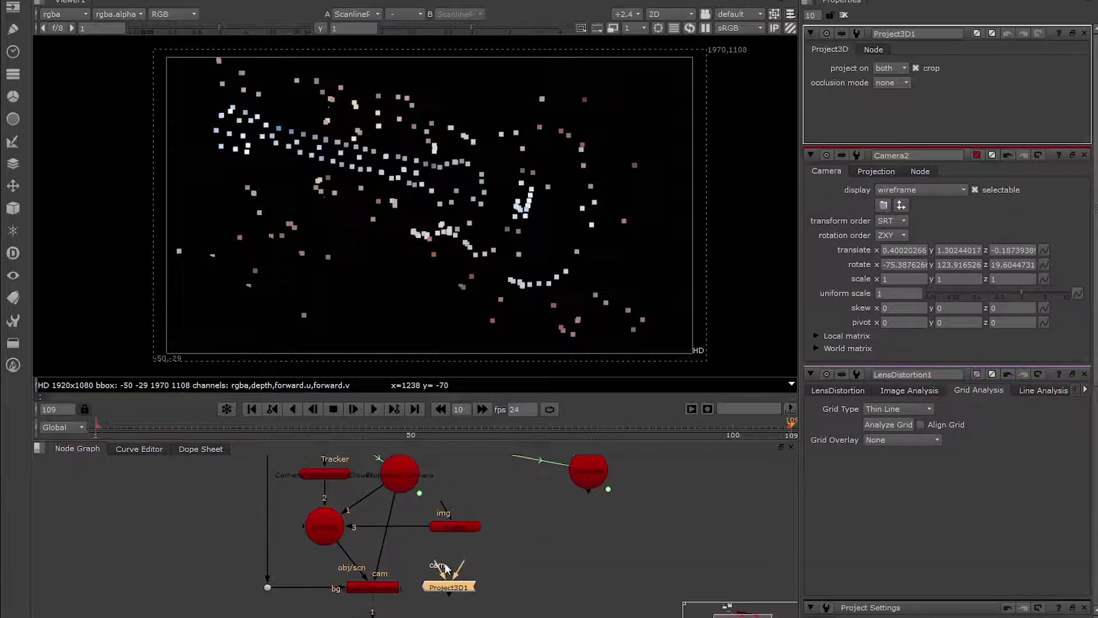
drag(387, 467, 387, 471)
middle_drag(499, 591, 497, 565)
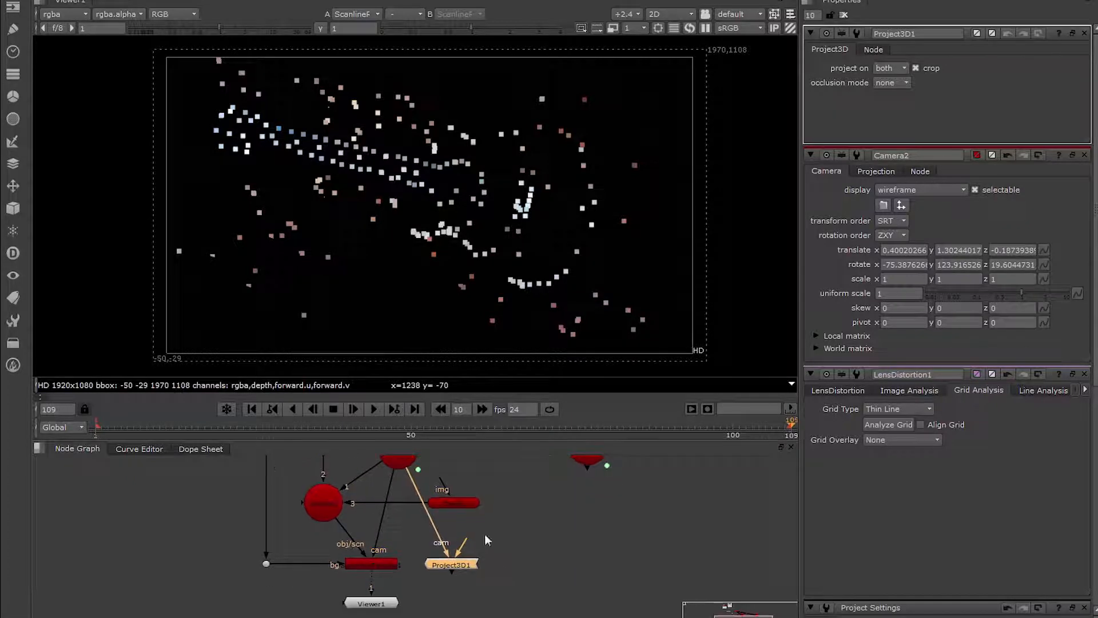
Rearrange the card below the Project3D node and connect the card's img input to it.
drag(458, 502, 470, 533)
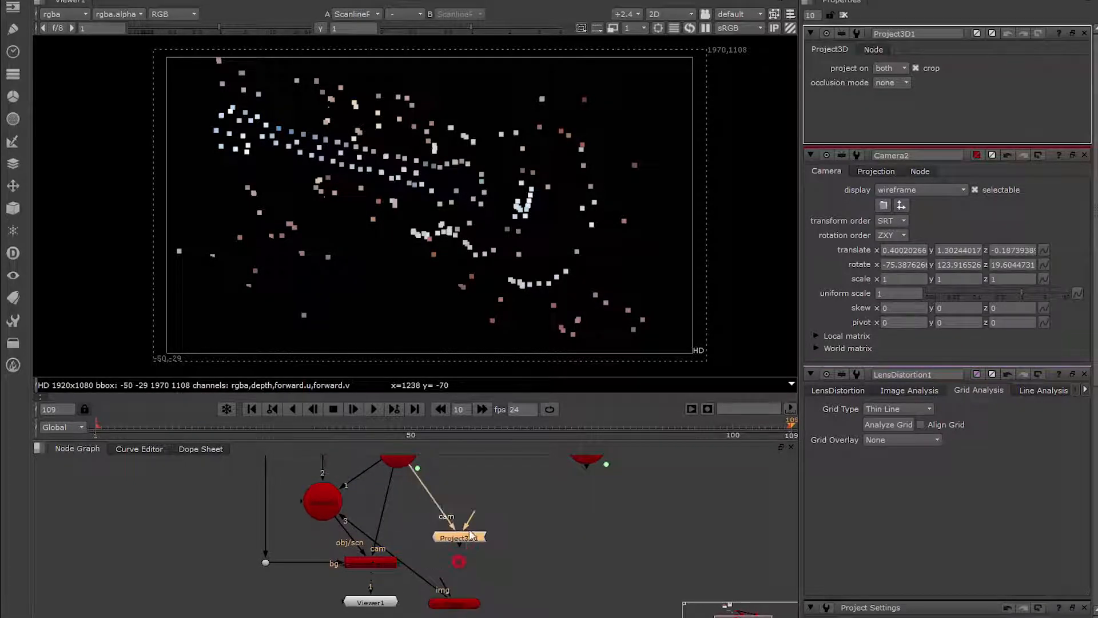
drag(466, 603, 468, 564)
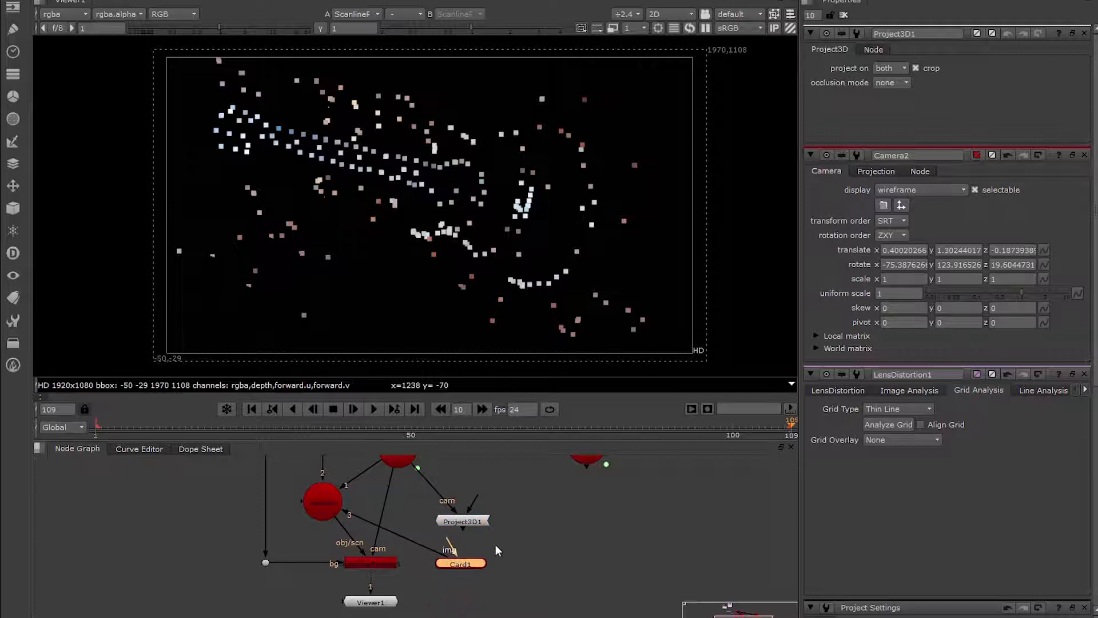
middle_drag(495, 545, 480, 565)
click(461, 591)
scroll(482, 582, down, 3)
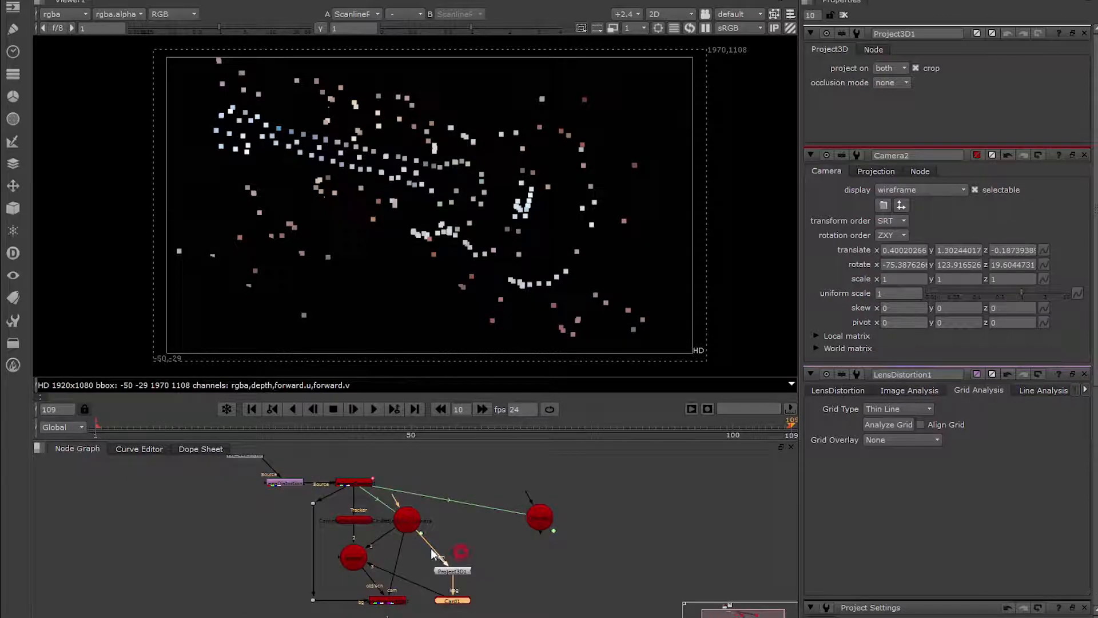
Connect Project3D's image input to the CameraTracker node and route the connection through a dot directly above Project3D.
drag(352, 483, 351, 483)
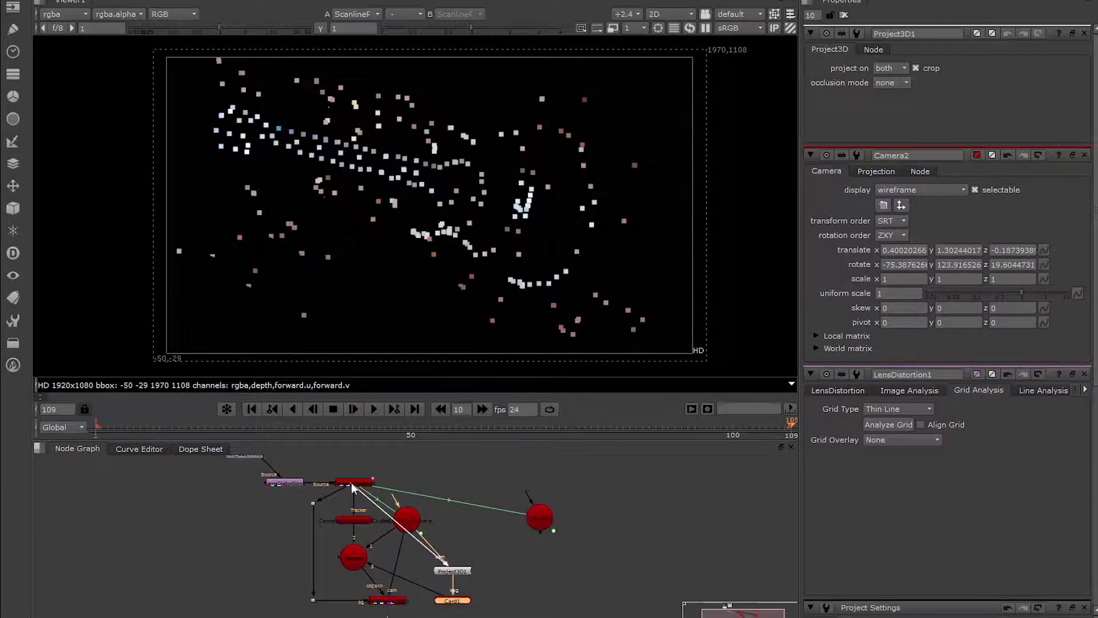
ctrl+click(403, 526)
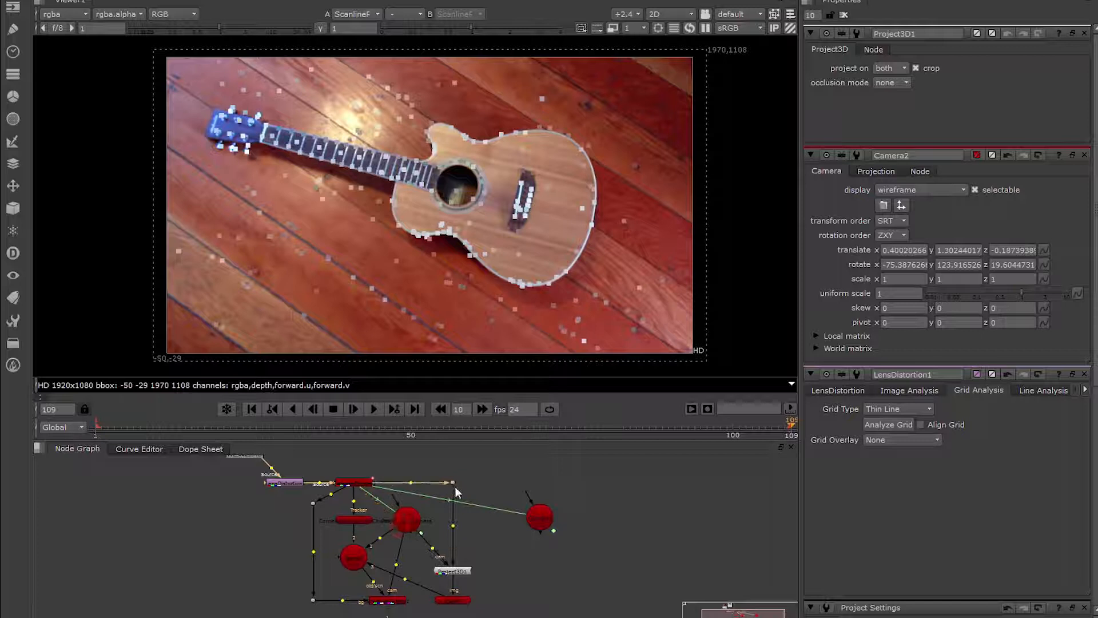
scroll(461, 582, up, 2)
mouse_move(456, 564)
middle_down()
mouse_move(456, 527)
mouse_move(469, 557)
middle_up()
click(481, 560)
click(480, 602)
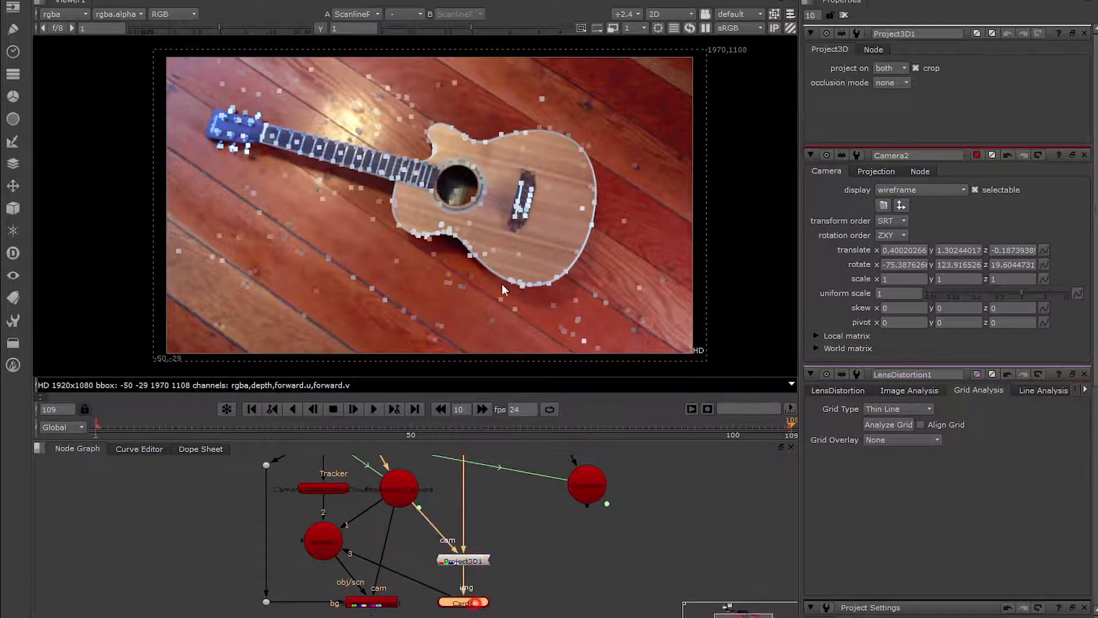
Examine the projection on the card in 3D while scrubbing and playing the frames, and return to the 2D view.
click(499, 282)
key(Tab)
mouse_move(418, 300)
ctrl+mouse_down()
mouse_move(516, 355)
mouse_move(638, 365)
mouse_move(632, 372)
ctrl+mouse_up()
drag(435, 425, 309, 420)
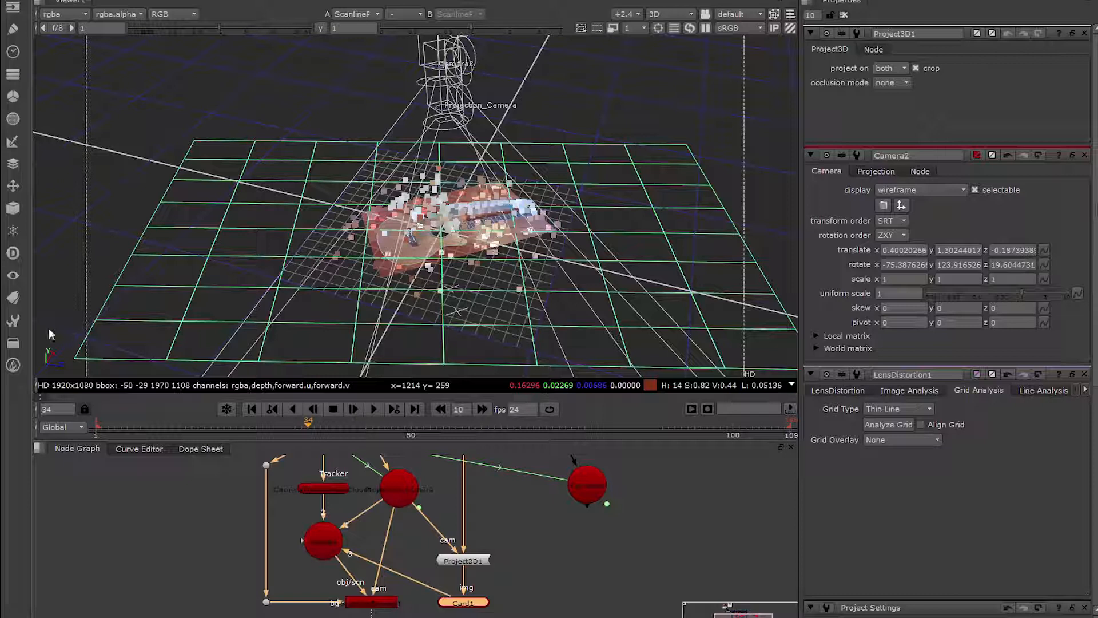
key(l)
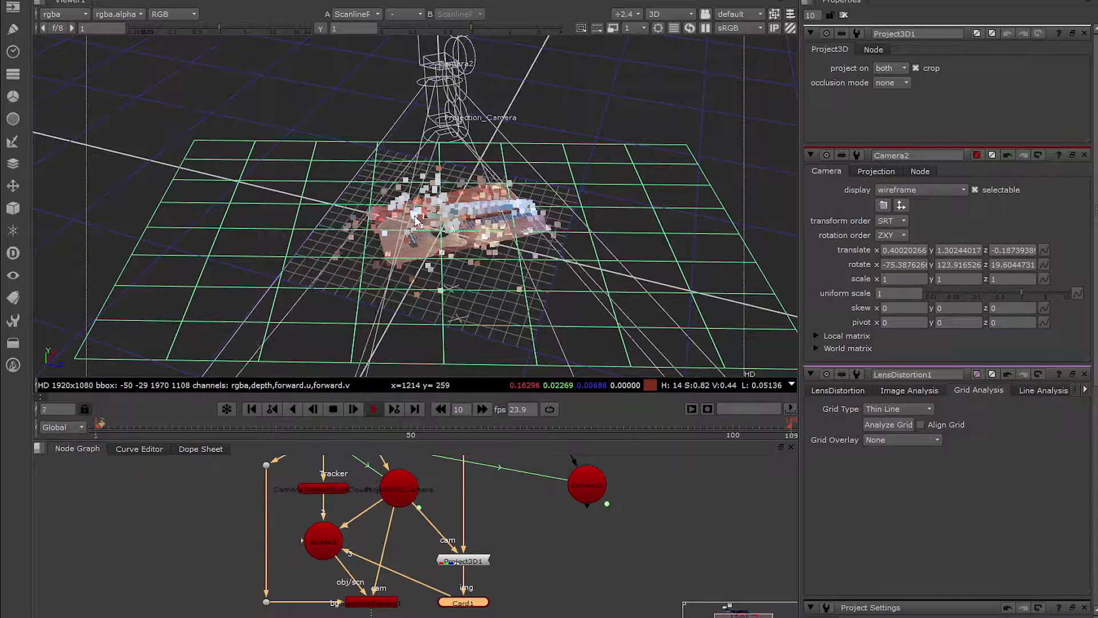
ctrl+drag(419, 230, 449, 211)
scroll(500, 247, up, 3)
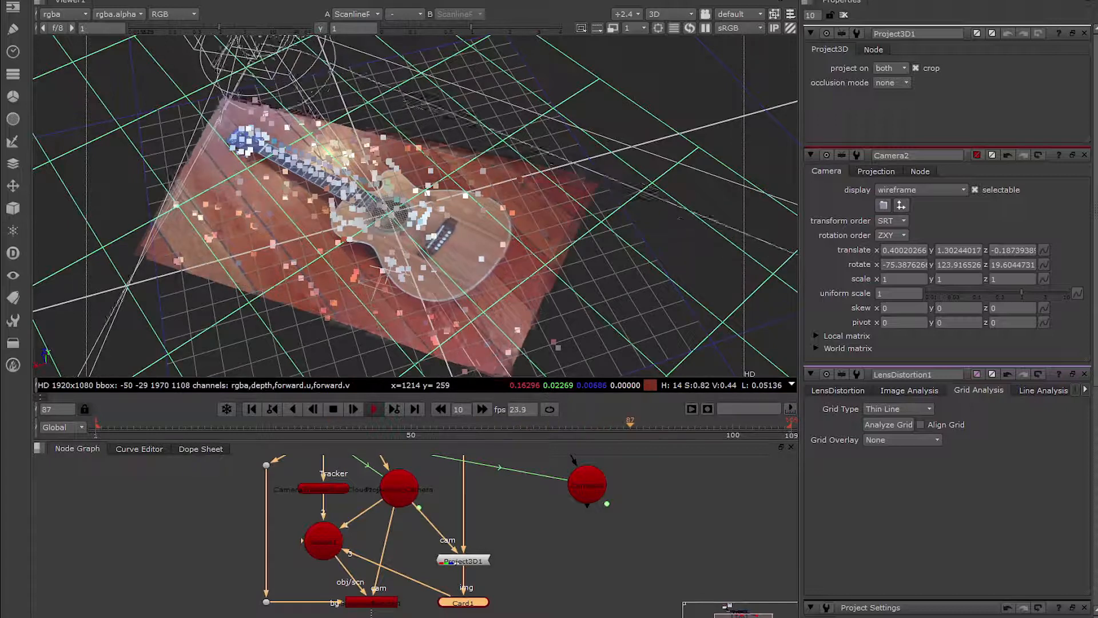
alt+right_drag(458, 293, 503, 246)
click(503, 252)
key(Tab)
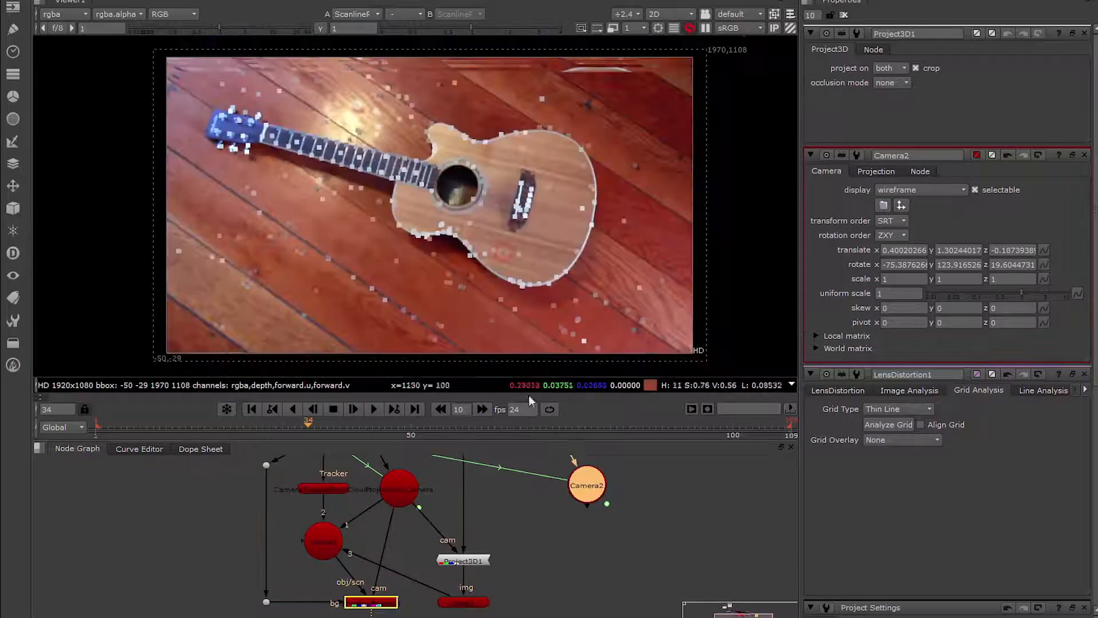
Disconnect Projection_Camera from the Scene1 node.
drag(580, 483, 570, 487)
middle_drag(498, 526, 475, 533)
click(303, 548)
drag(303, 546, 303, 548)
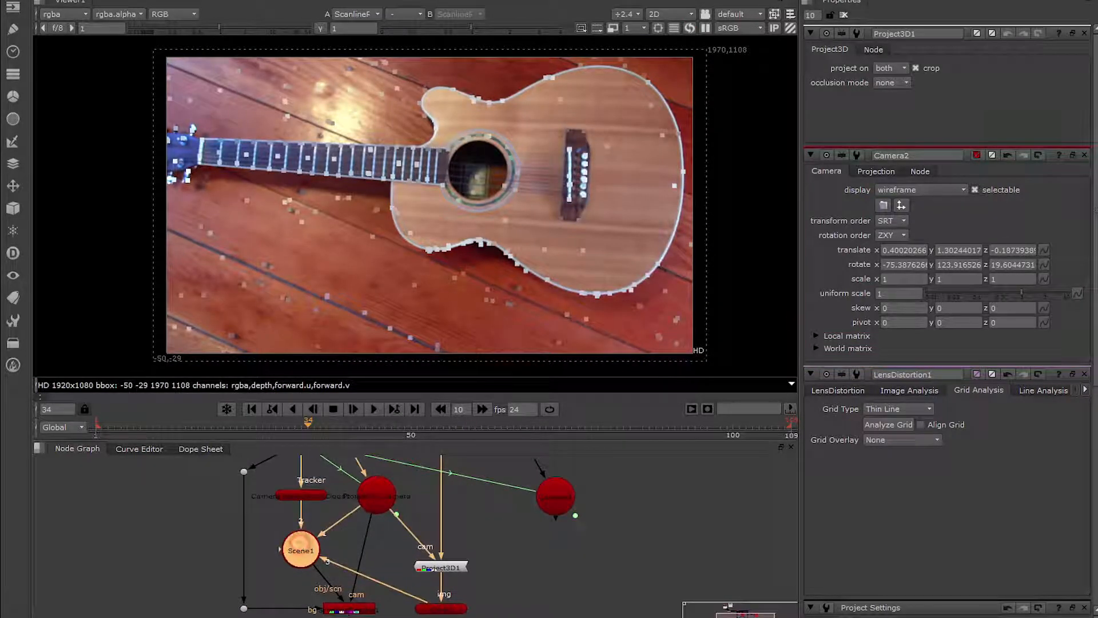
middle_drag(533, 587, 534, 577)
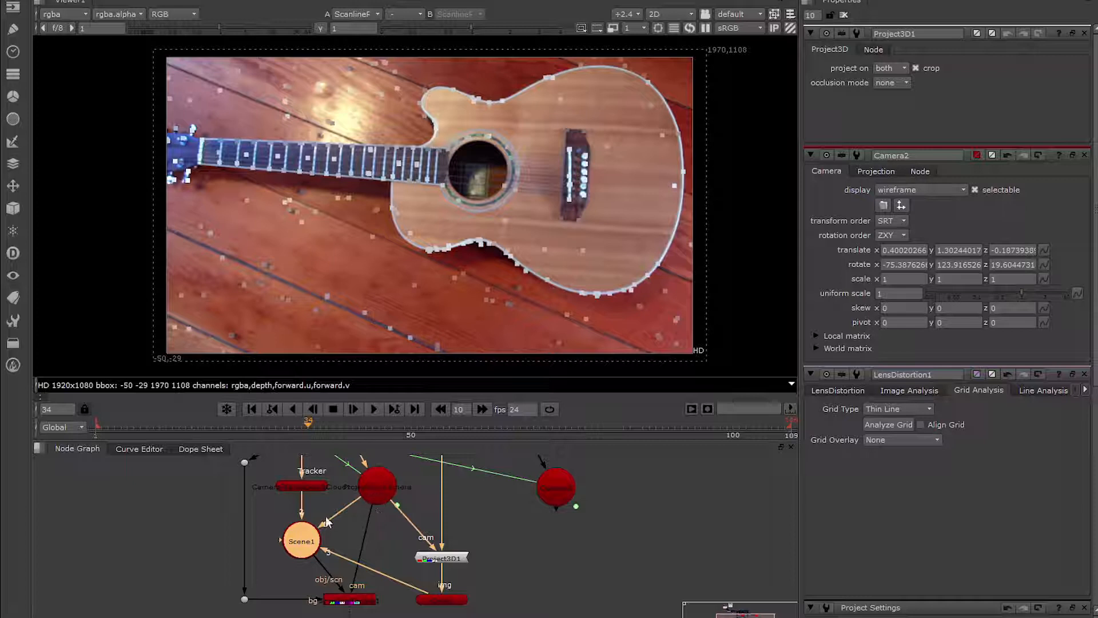
drag(338, 510, 342, 510)
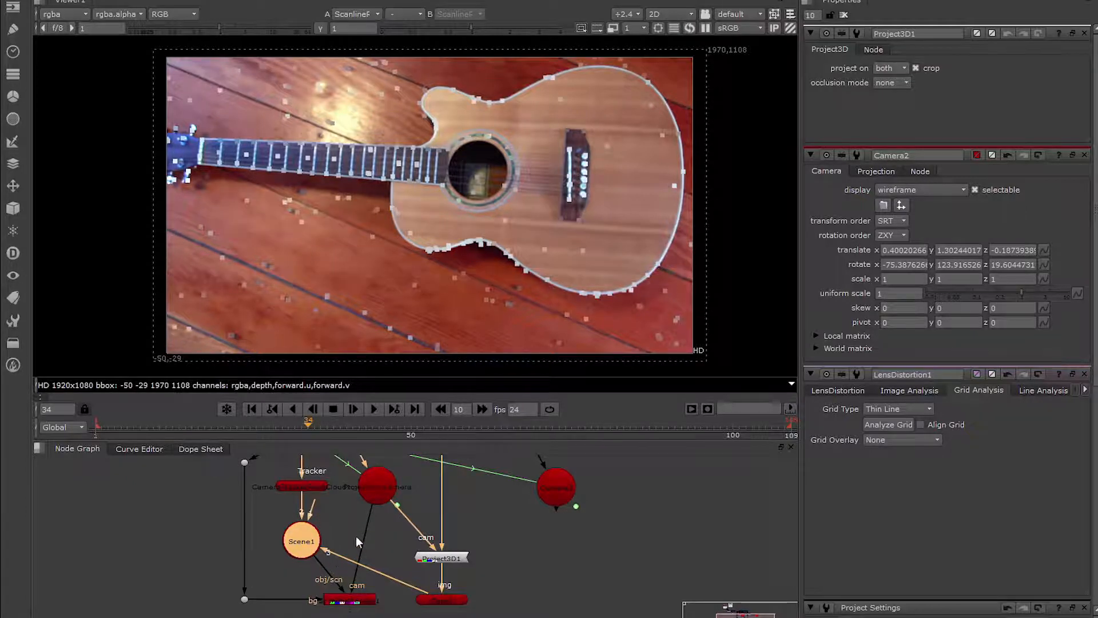
Connect the ScanlineRender's cam input to Camera2, detach its bg input and delete the corner dot left over from that connection.
drag(368, 510, 529, 510)
middle_drag(387, 598, 378, 578)
click(257, 576)
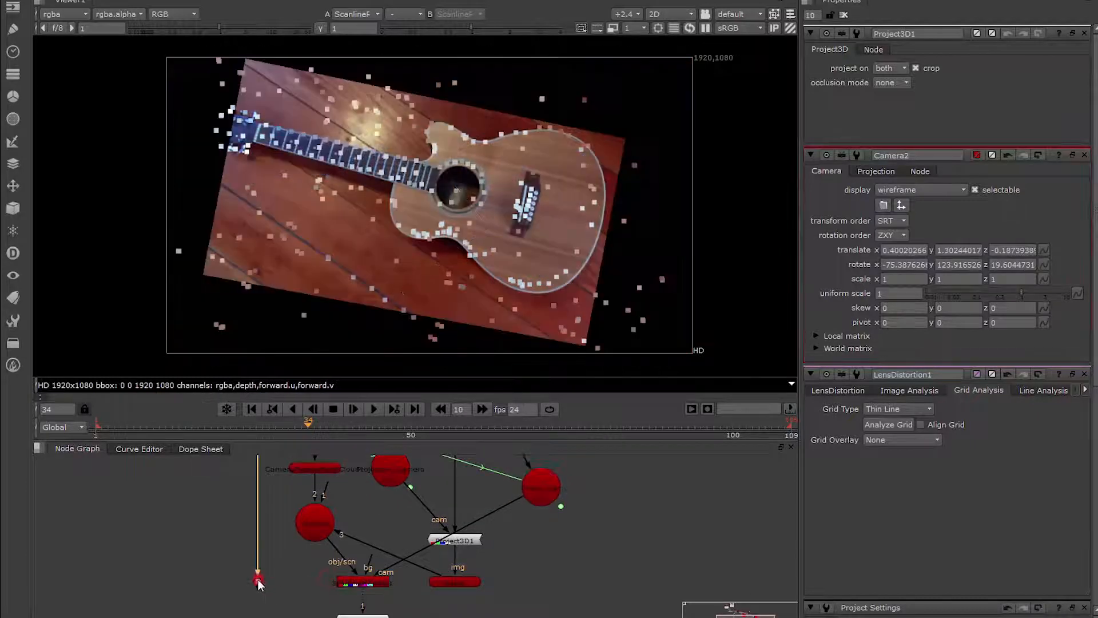
key(Delete)
Scrub and play the render through Camera2 to check how steady the projected guitar stays across the frames.
click(644, 426)
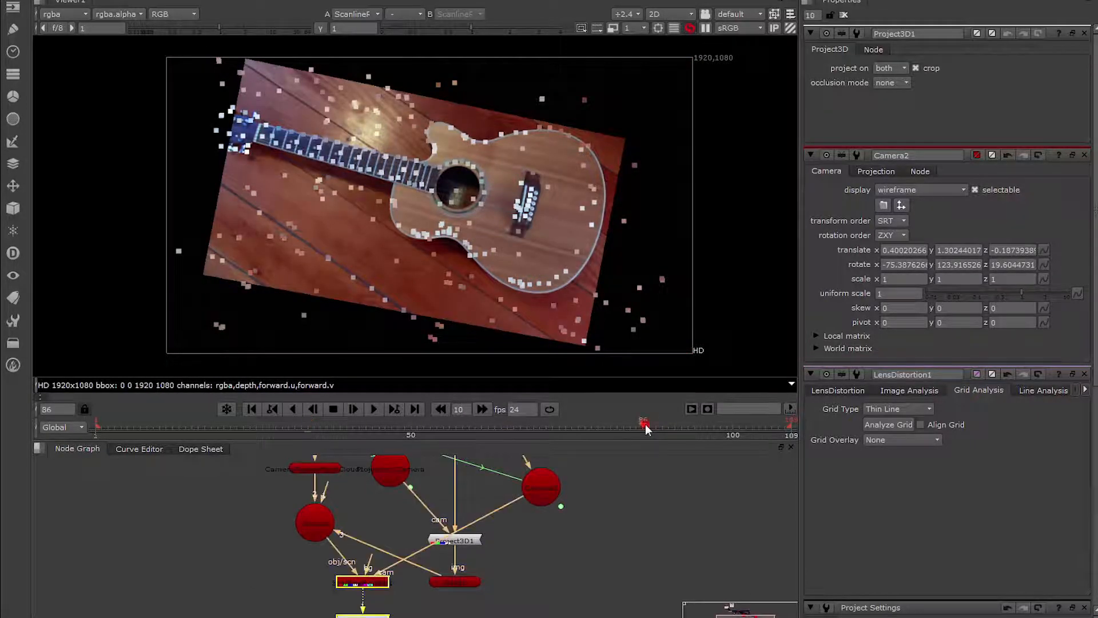
click(231, 425)
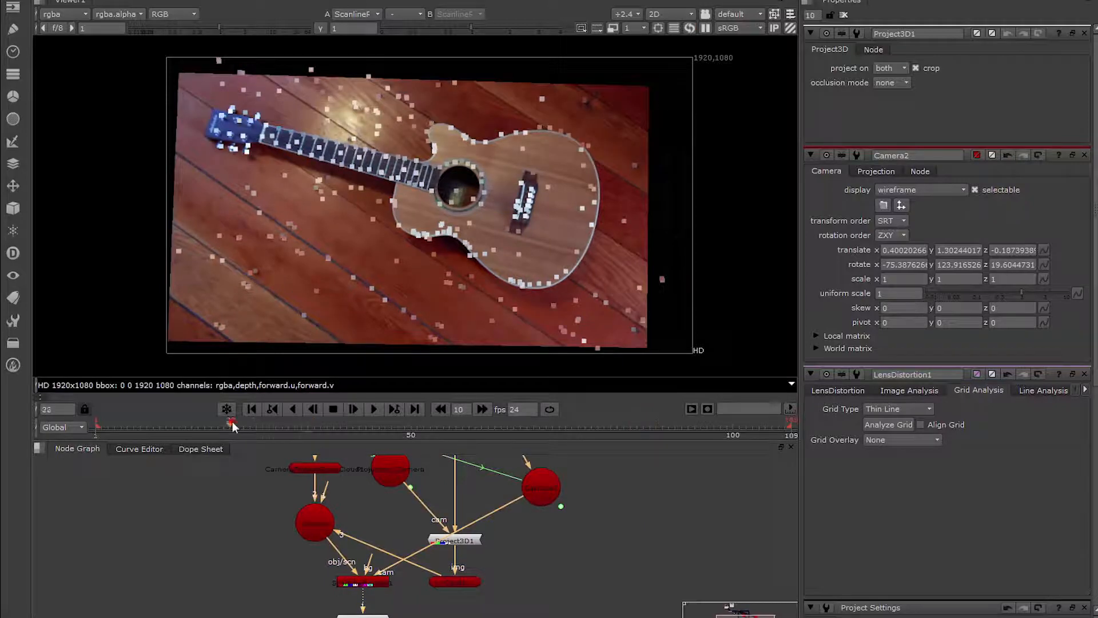
click(132, 424)
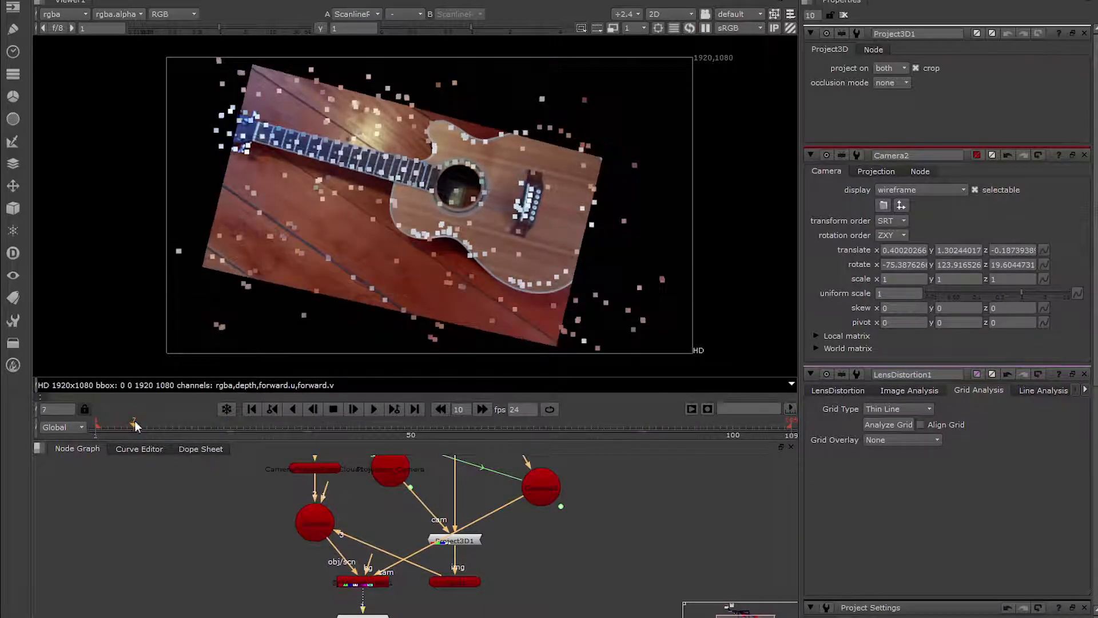
click(605, 429)
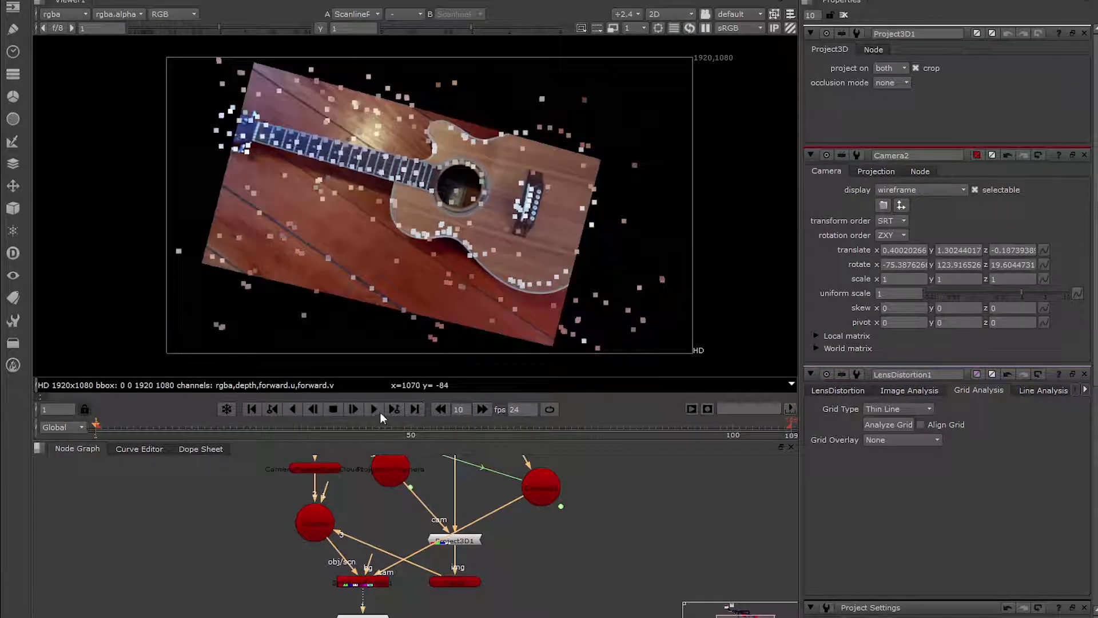
click(374, 409)
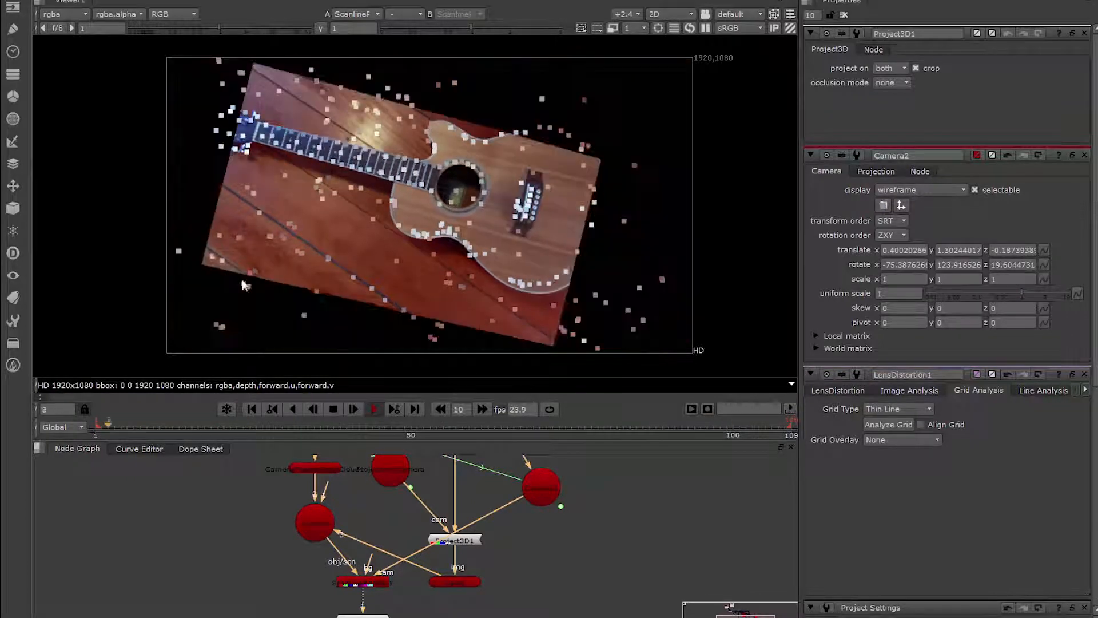
click(336, 411)
drag(297, 426, 267, 413)
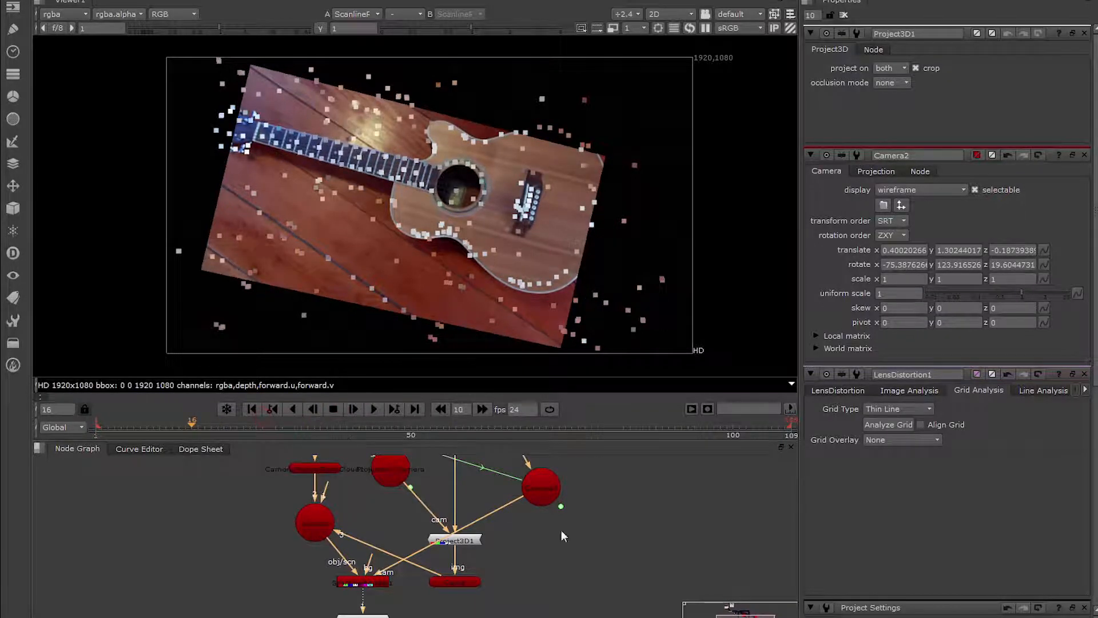
Clear all open node properties and open only those of Projection_Camera and Camera2.
click(843, 14)
scroll(588, 519, down, 3)
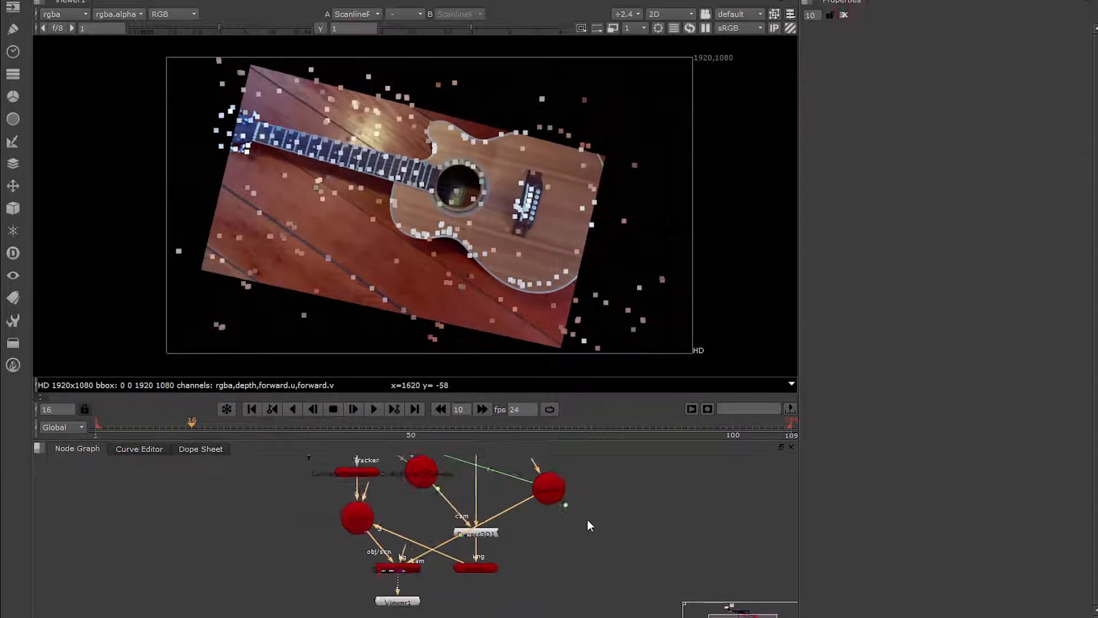
middle_drag(585, 514, 569, 537)
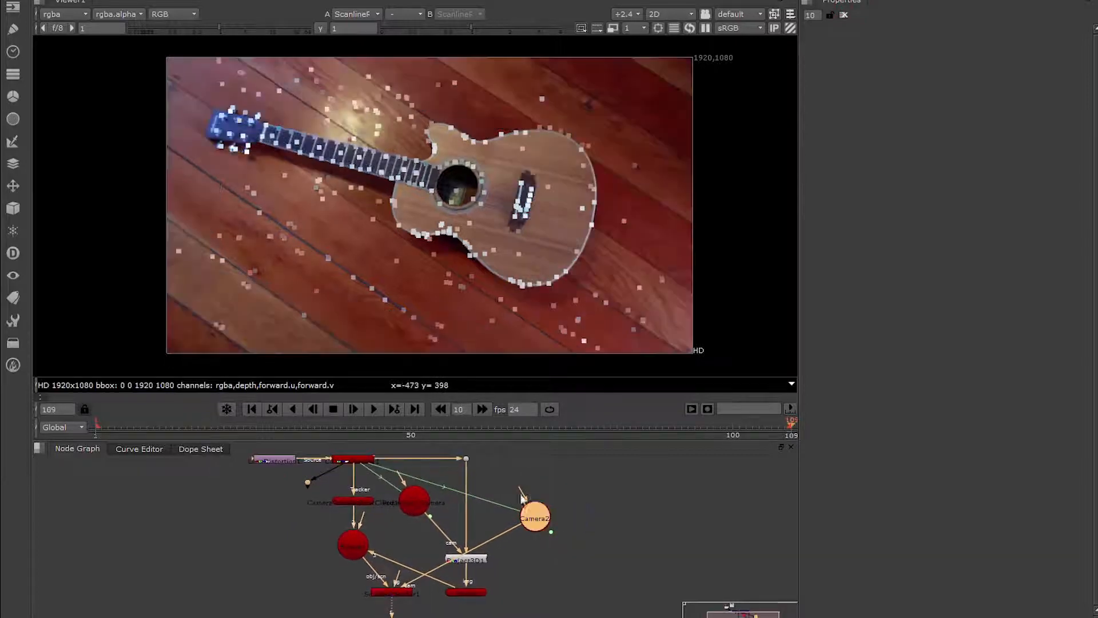
middle_drag(505, 485, 497, 495)
click(592, 499)
drag(420, 521, 425, 524)
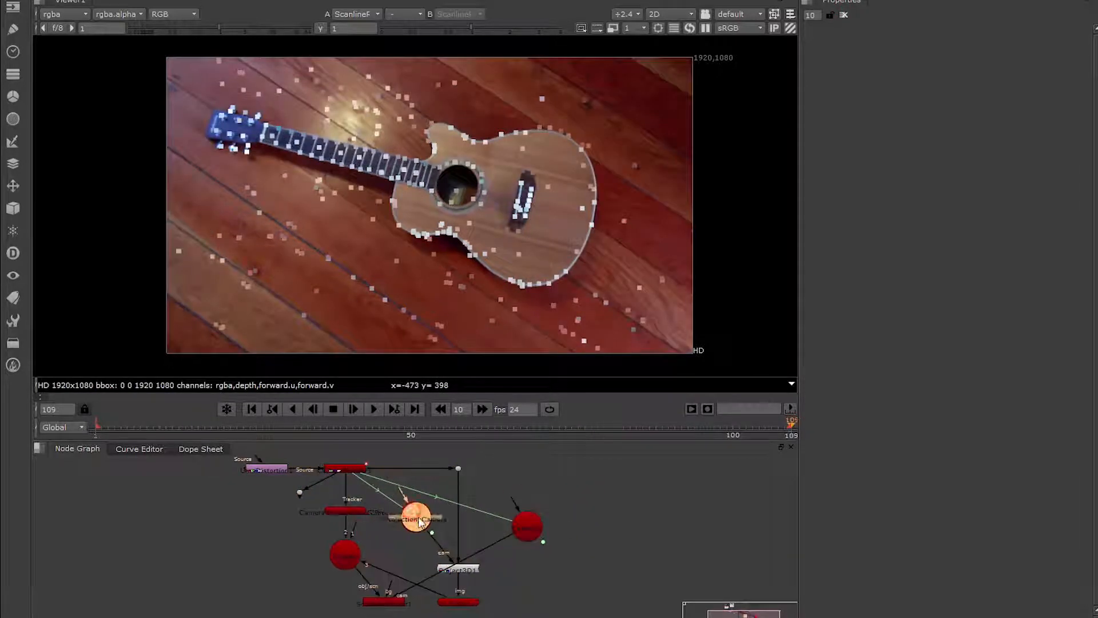
double_click(426, 524)
double_click(530, 527)
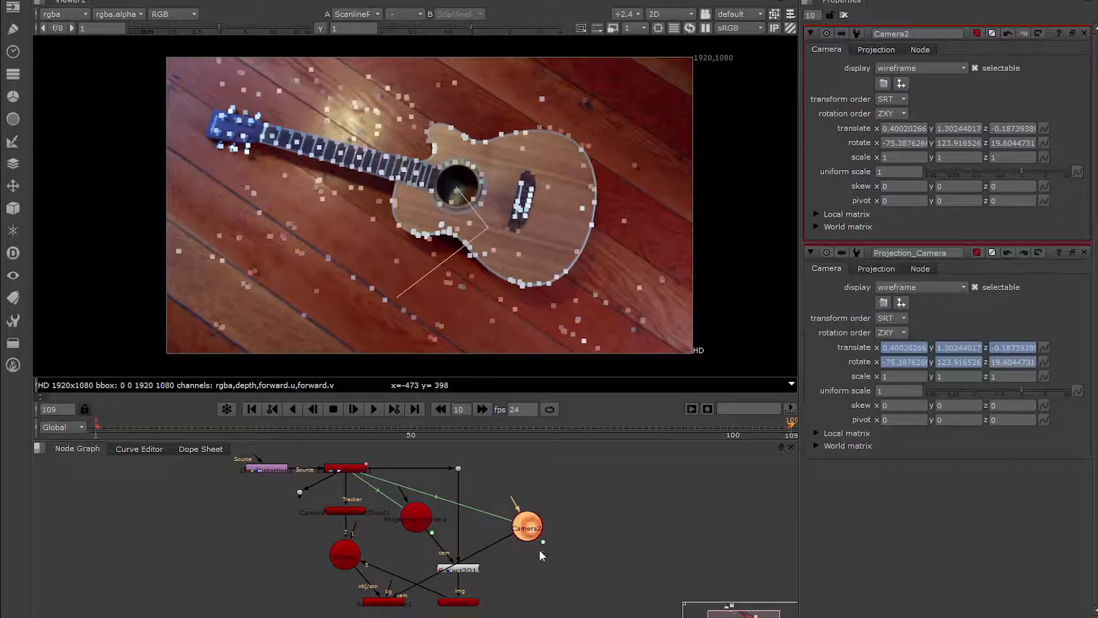
Set keyframes on Camera2's translate and rotate x, y and z values at frame 109.
drag(410, 433, 795, 434)
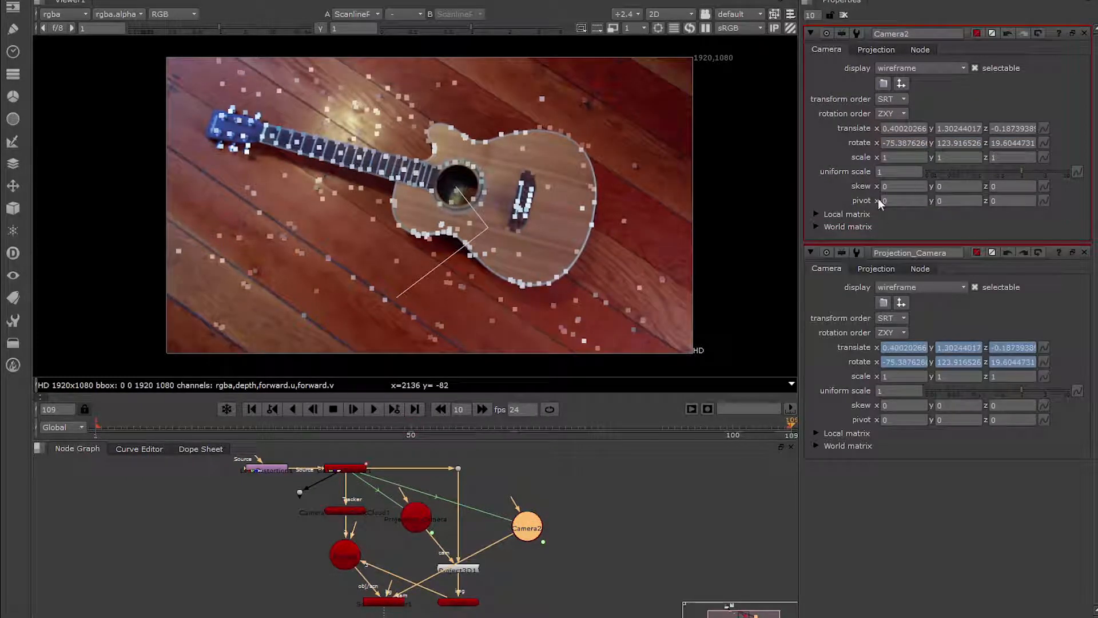
right_click(902, 127)
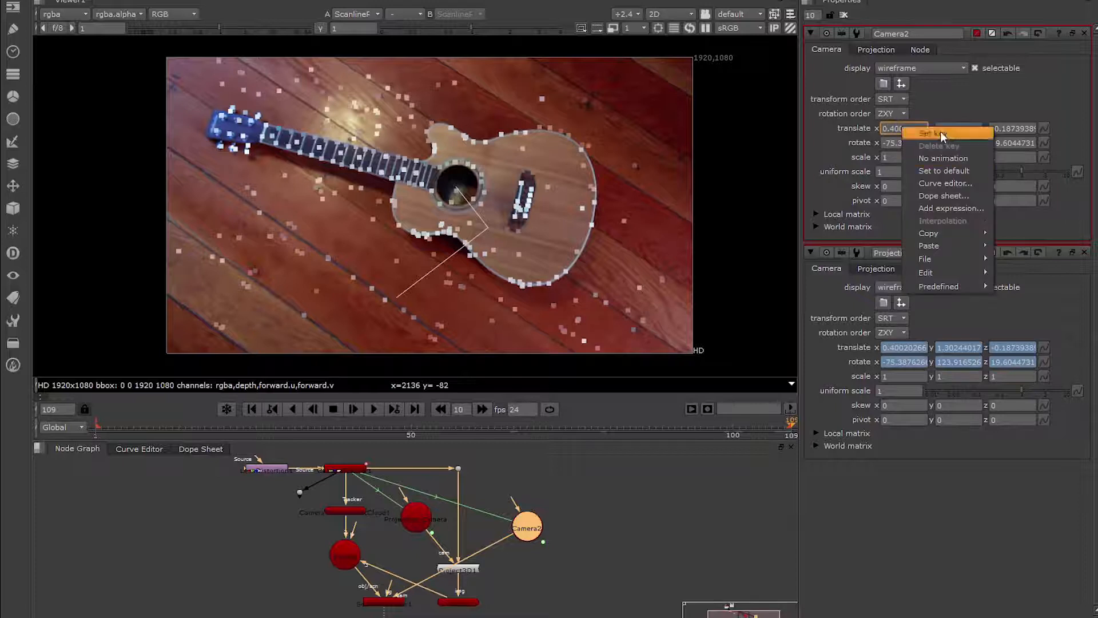
click(938, 137)
right_click(954, 128)
click(972, 137)
right_click(1007, 128)
click(1025, 136)
right_click(915, 143)
click(933, 151)
right_click(962, 143)
click(979, 151)
right_click(1007, 143)
click(1024, 152)
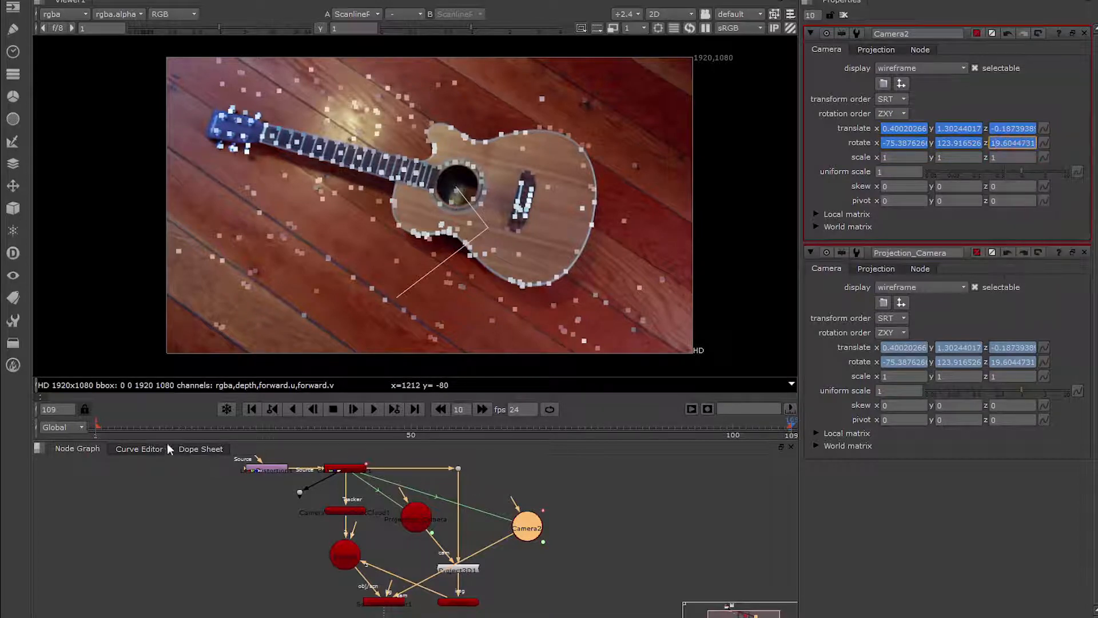
Copy Projection_Camera's translate and rotate values onto Camera2 at frame 1.
click(96, 427)
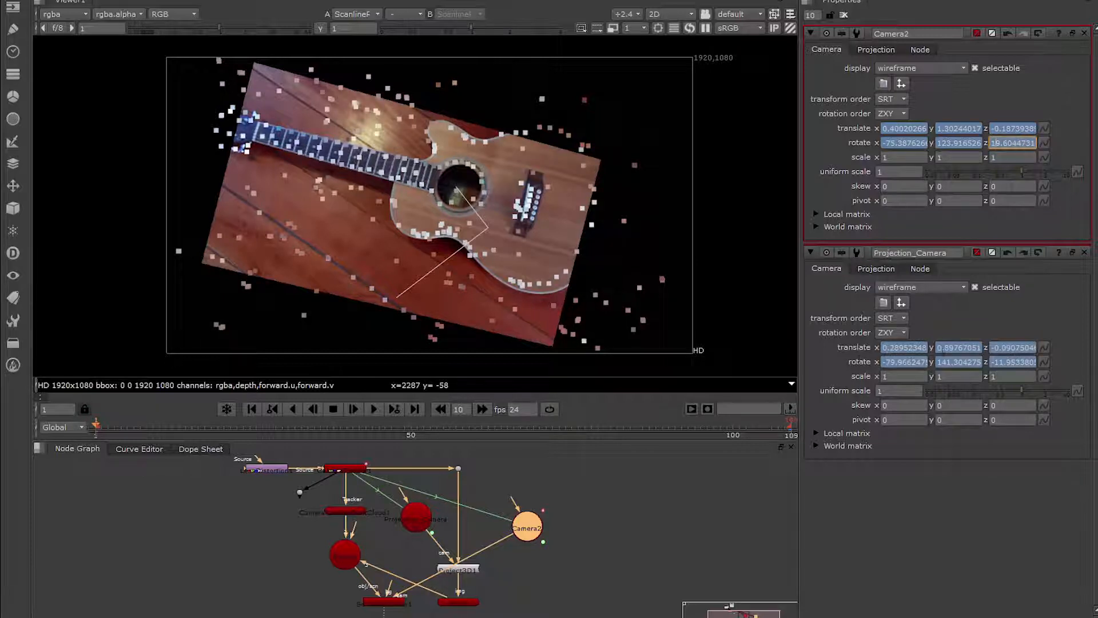
click(1083, 337)
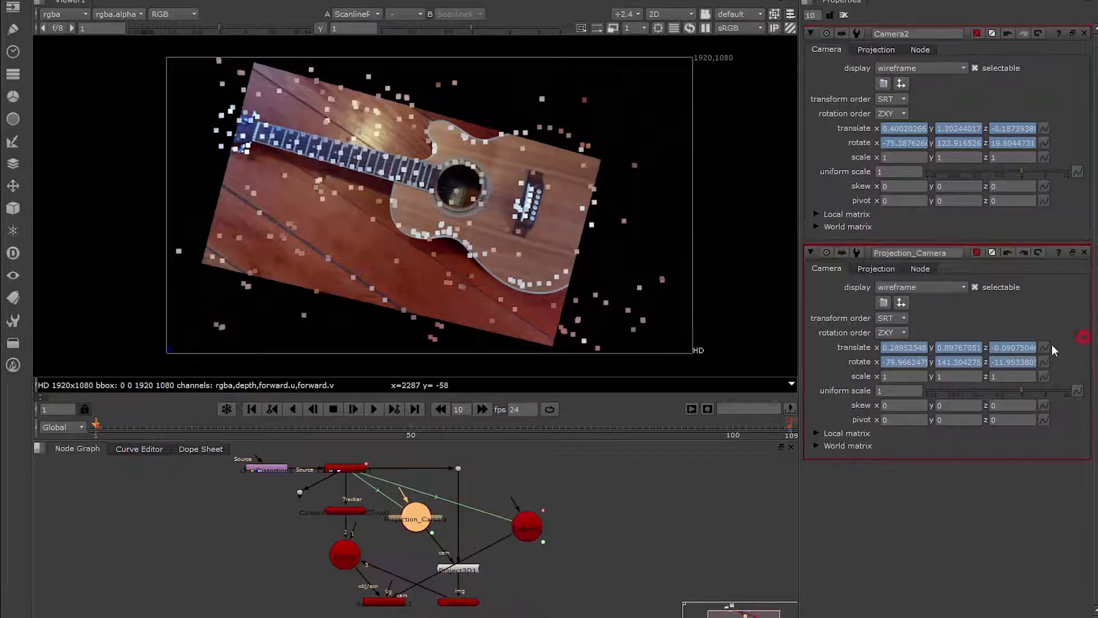
drag(1043, 347, 1043, 129)
drag(1043, 359, 1044, 142)
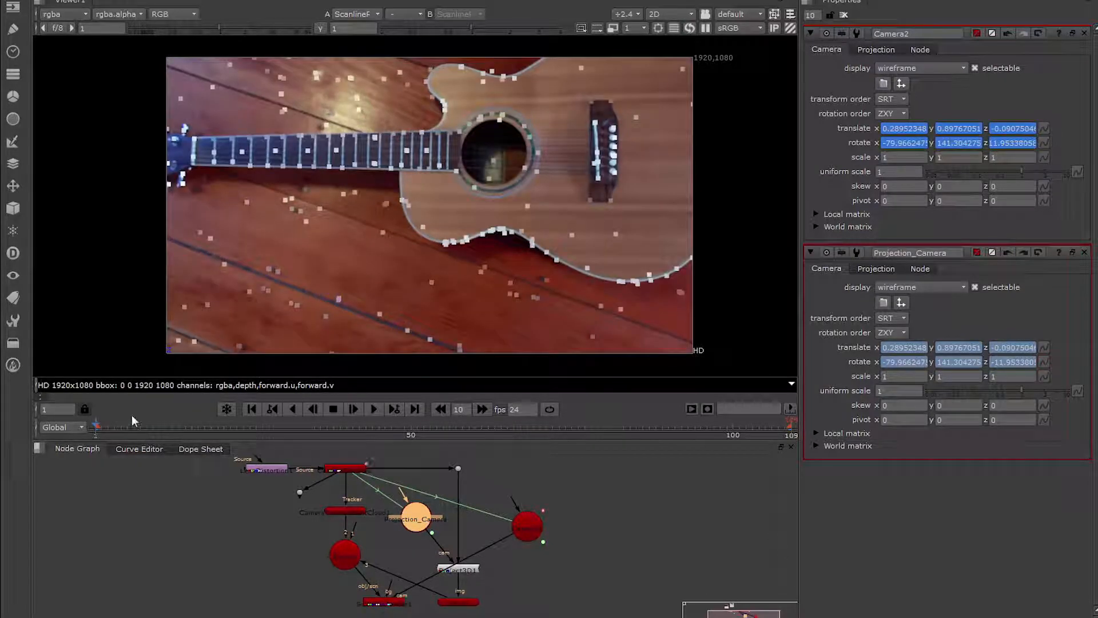
Check the in-between frames and copy Projection_Camera's translate and rotate values onto Camera2 at frame 54.
drag(123, 422, 400, 420)
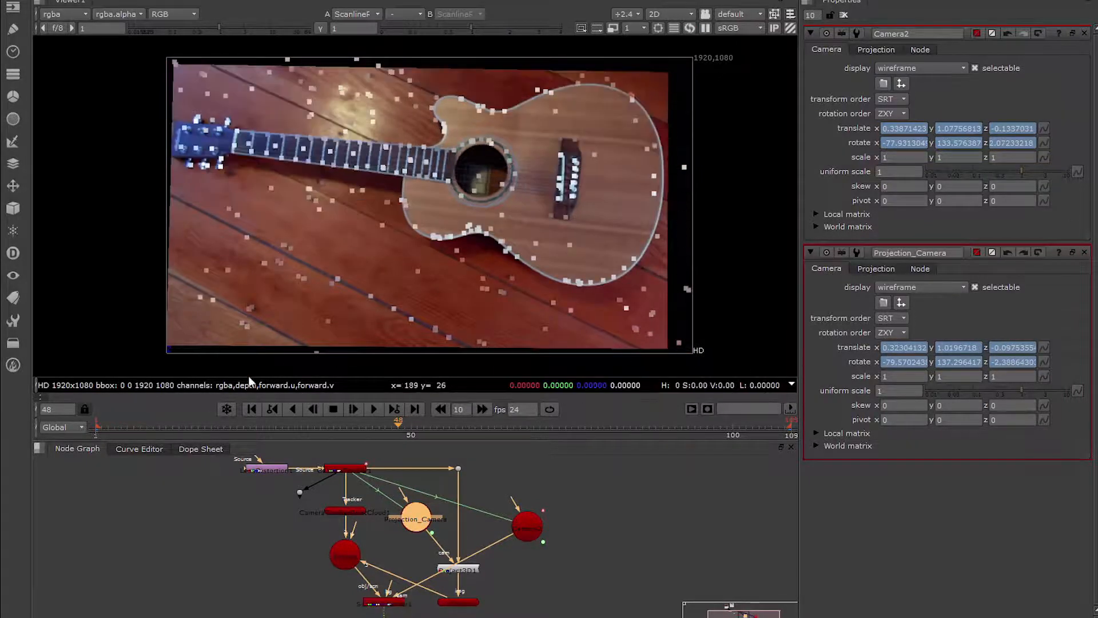
click(438, 428)
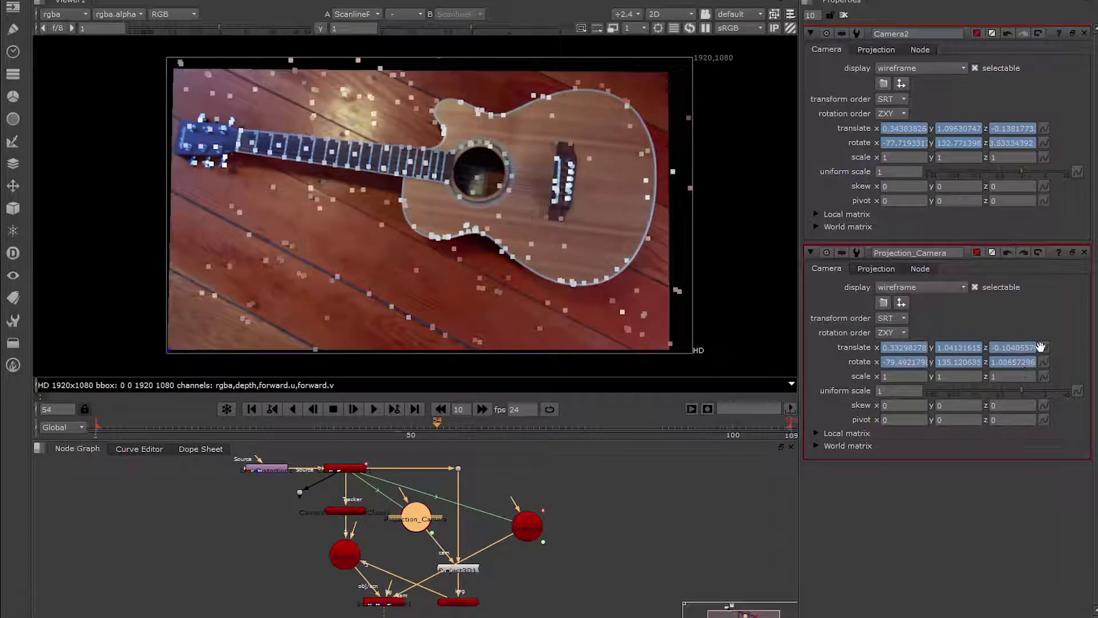
drag(1046, 129, 1046, 129)
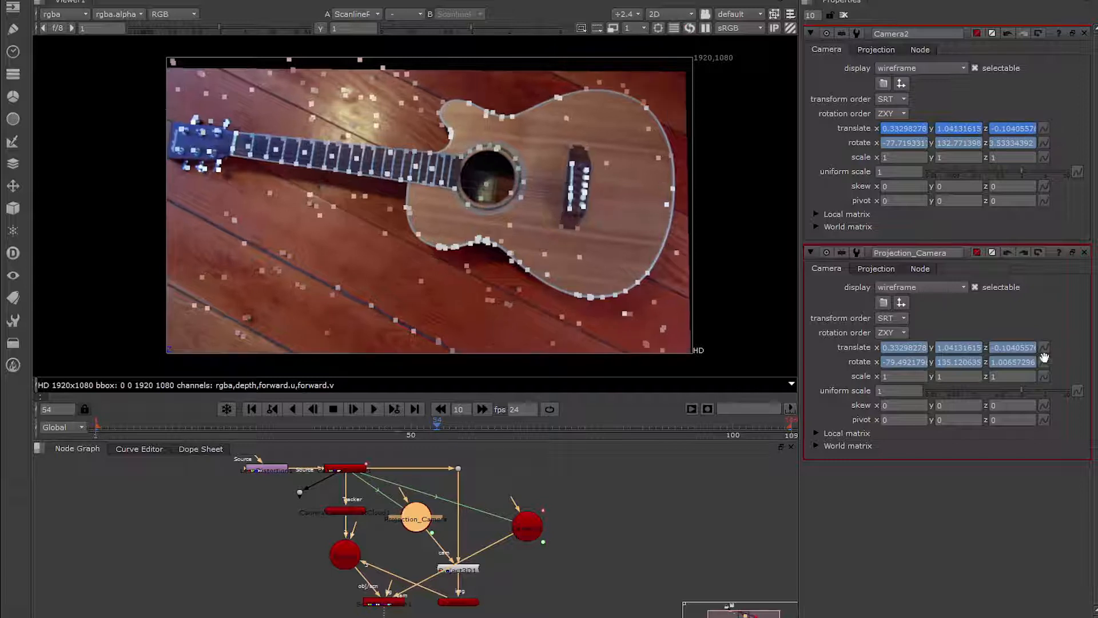
drag(1043, 144, 1044, 144)
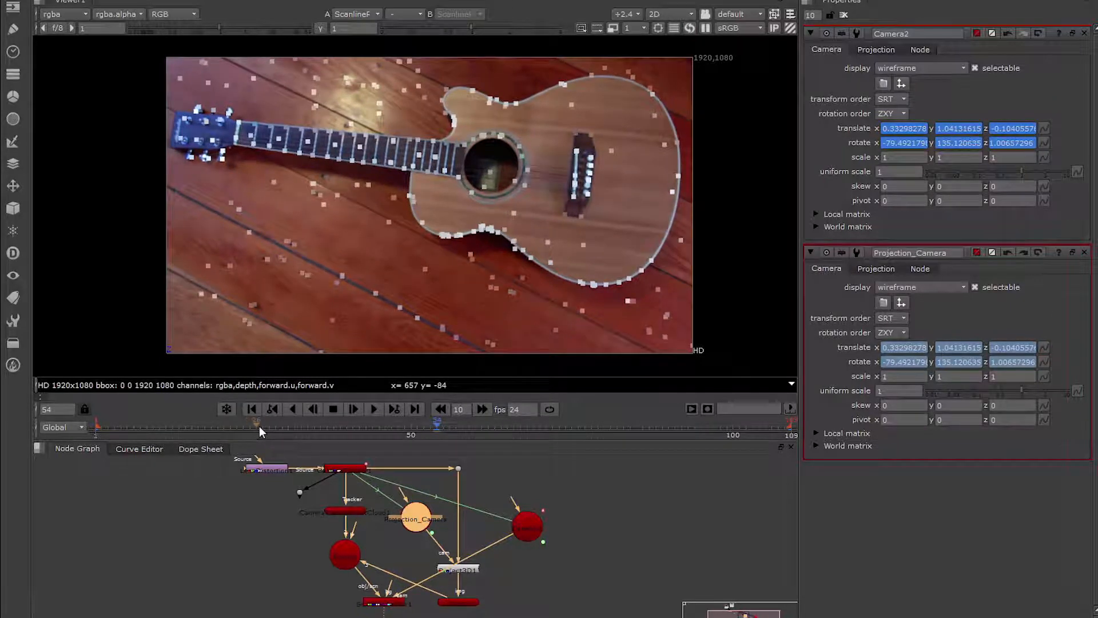
Copy Projection_Camera's translate and rotate values onto Camera2 at frames 27 and 79.
click(260, 426)
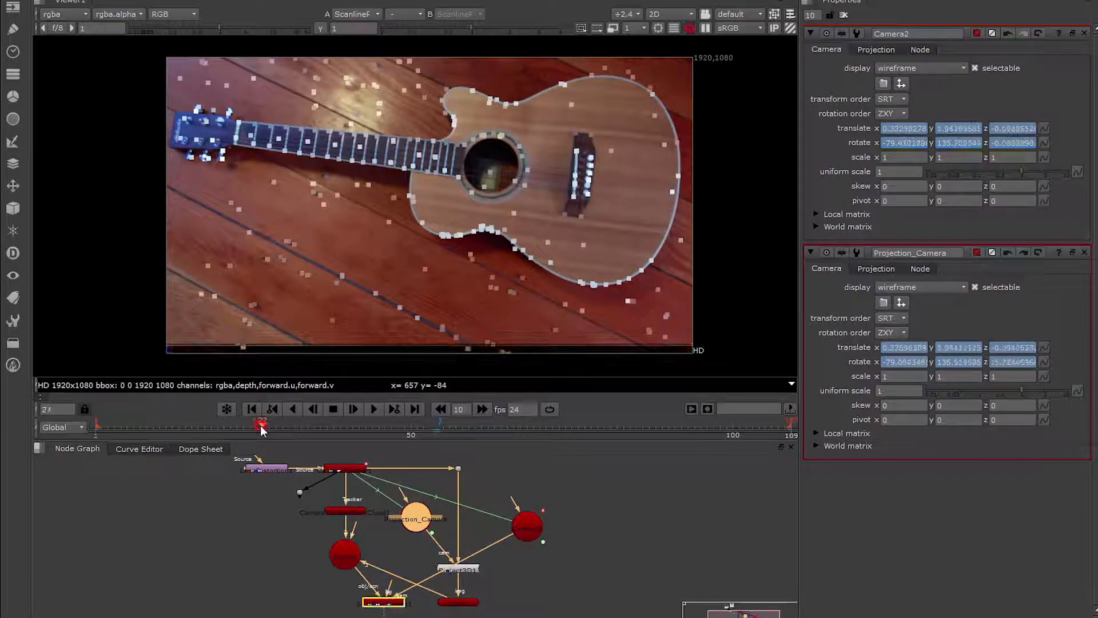
drag(1044, 343, 1044, 143)
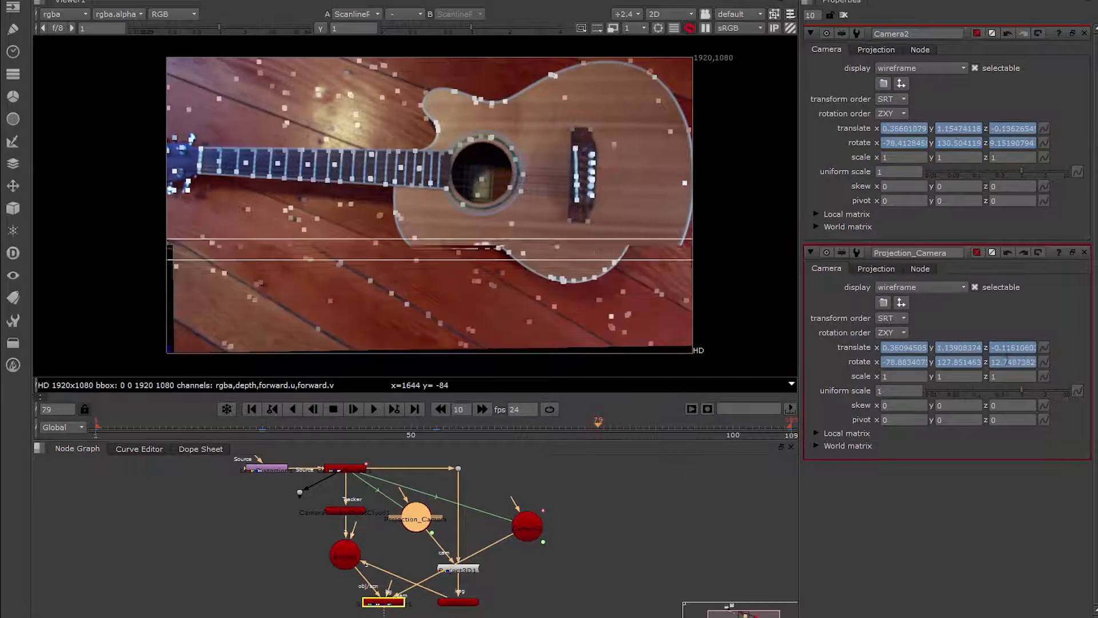
drag(1043, 130, 1042, 143)
Scrub back to frame 1 and play the sequence to review the smoothed Camera2 motion.
click(329, 427)
drag(328, 428, 96, 426)
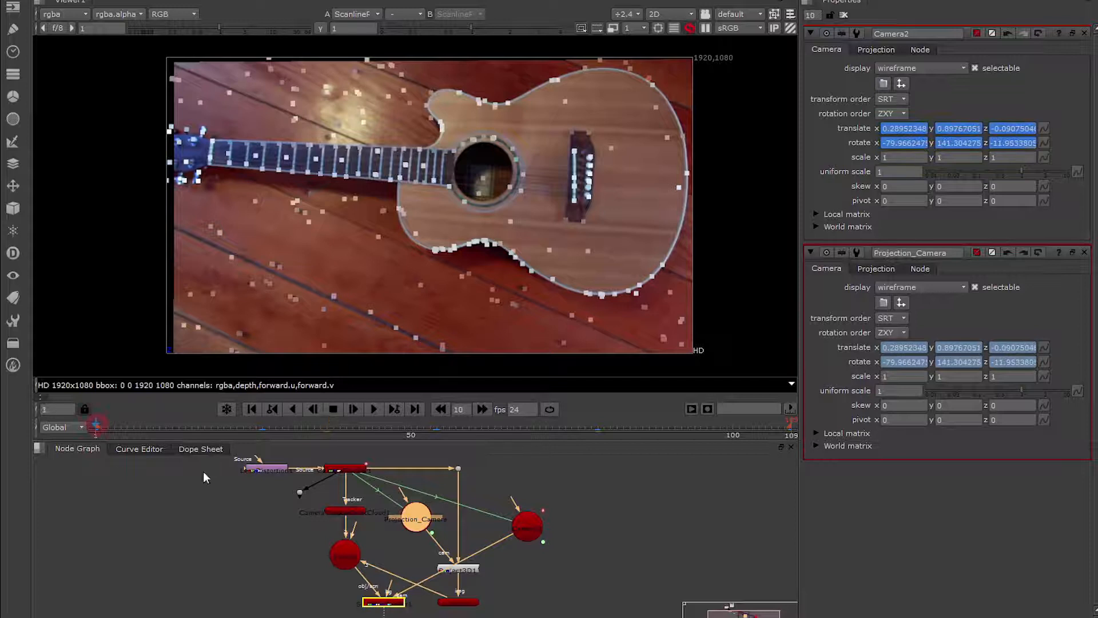
click(373, 409)
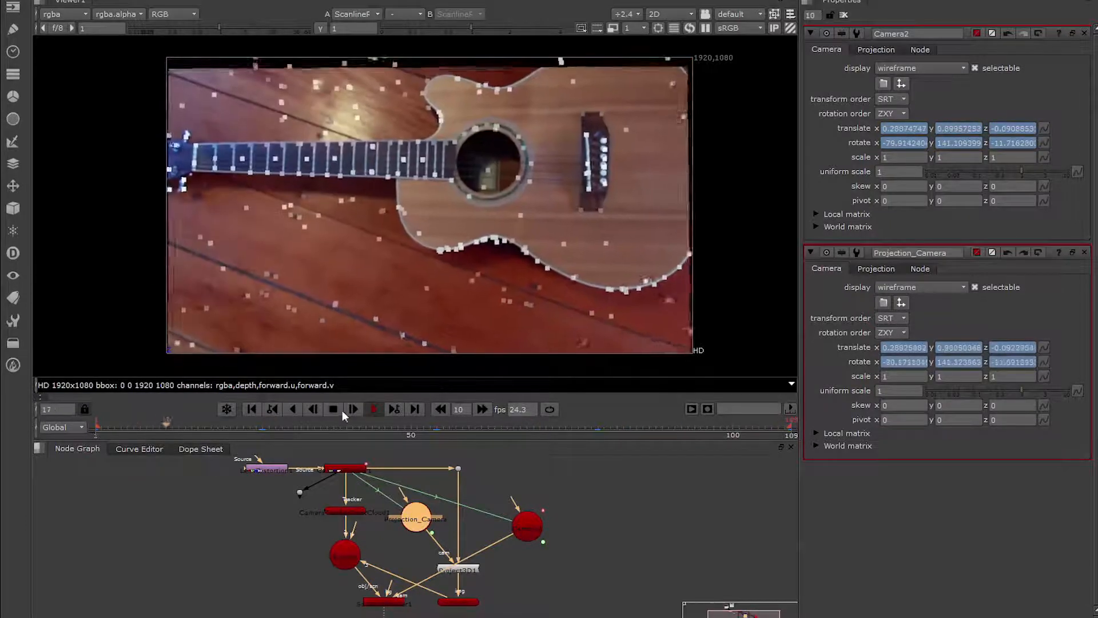
click(333, 409)
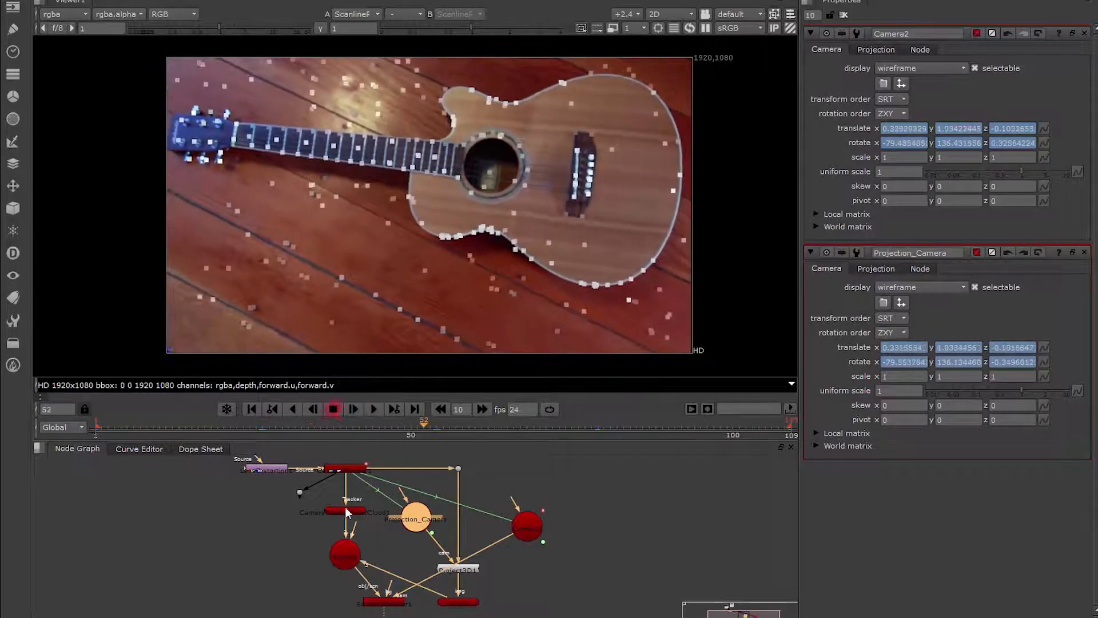
Disable the camera tracker's point cloud node to hide the tracking points, and go to frame 30.
click(347, 509)
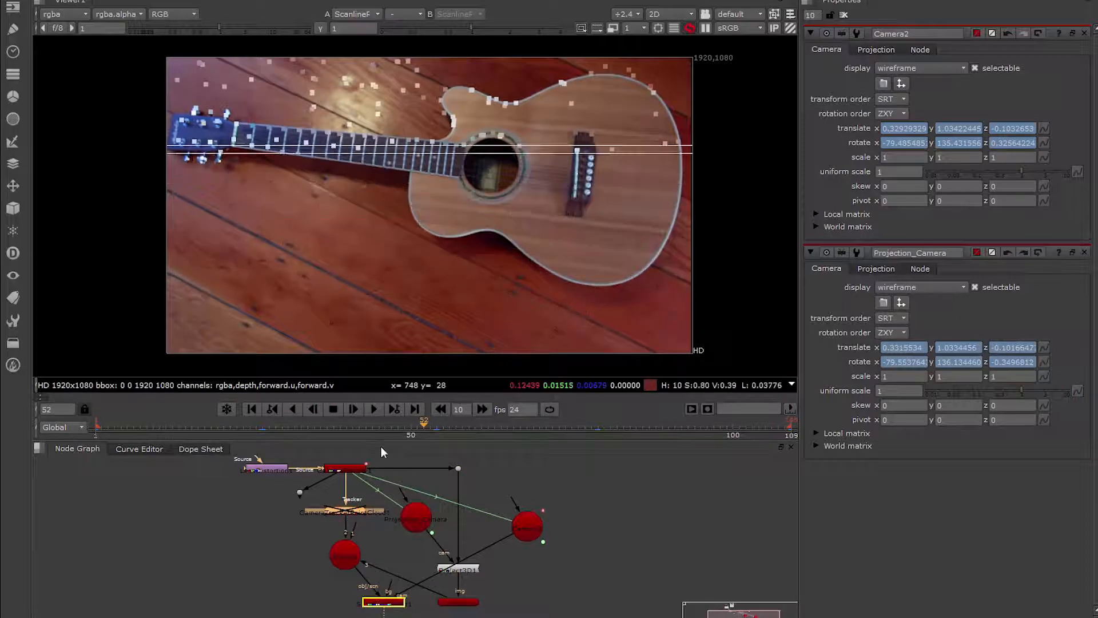
drag(364, 427, 282, 424)
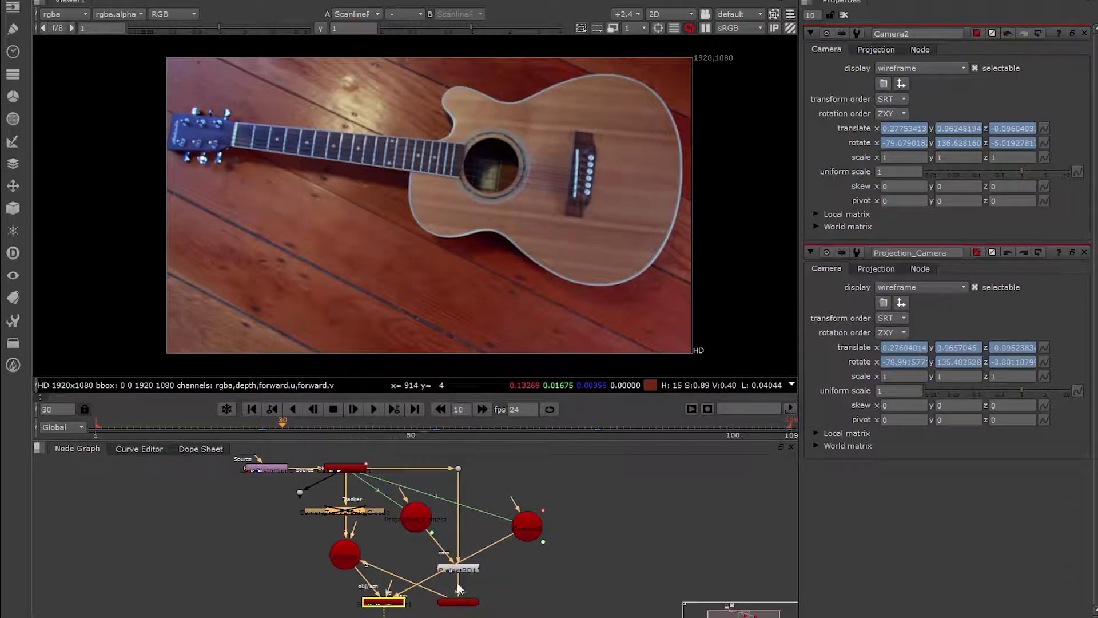
Add a Transform node after the ScanlineRender and set its scale to 1.2 to crop the frame edges.
middle_drag(458, 589, 459, 492)
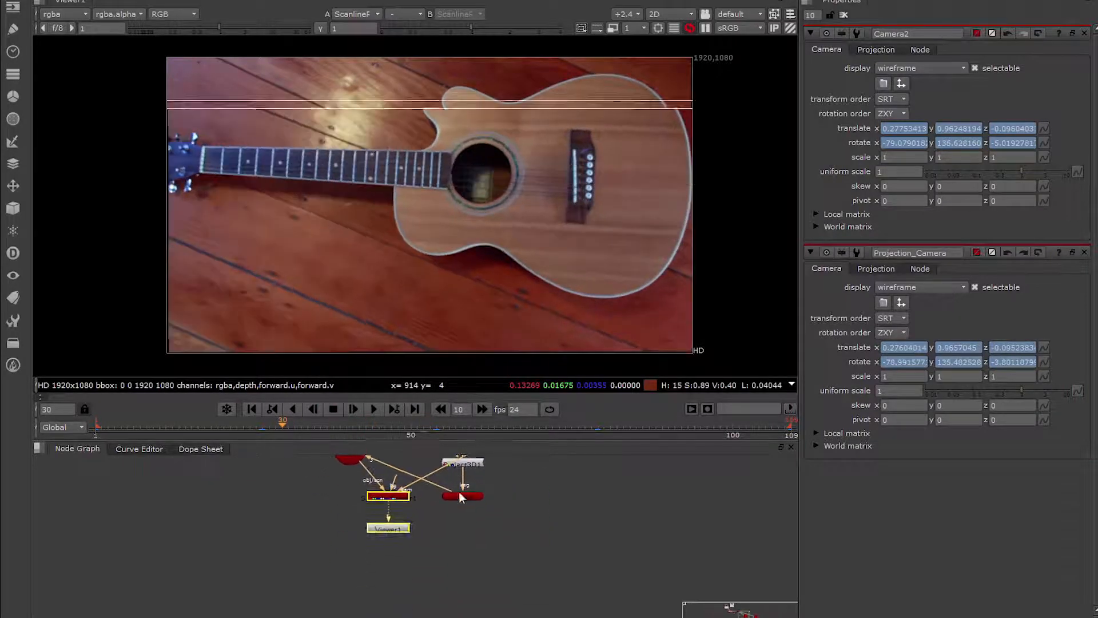
click(396, 498)
key(Tab)
text(tran)
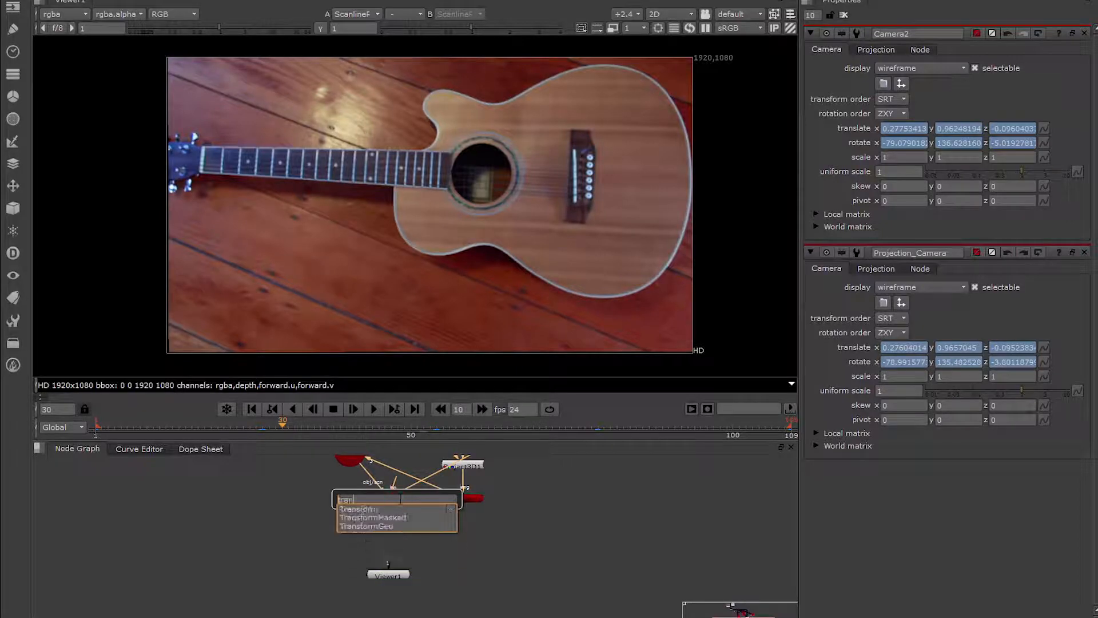
key(Return)
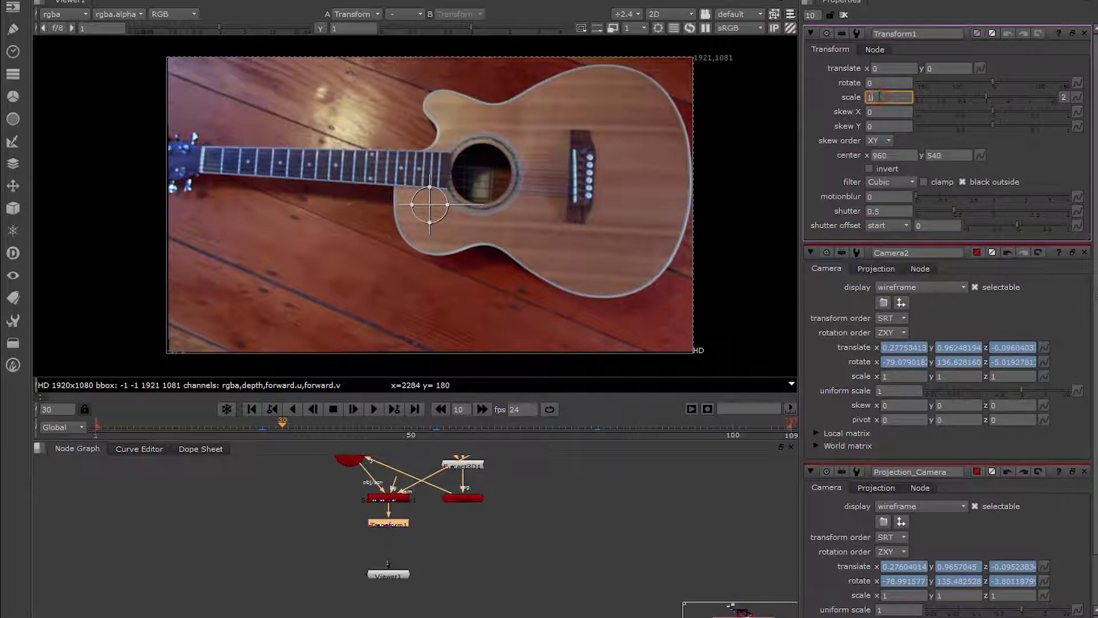
key(Return)
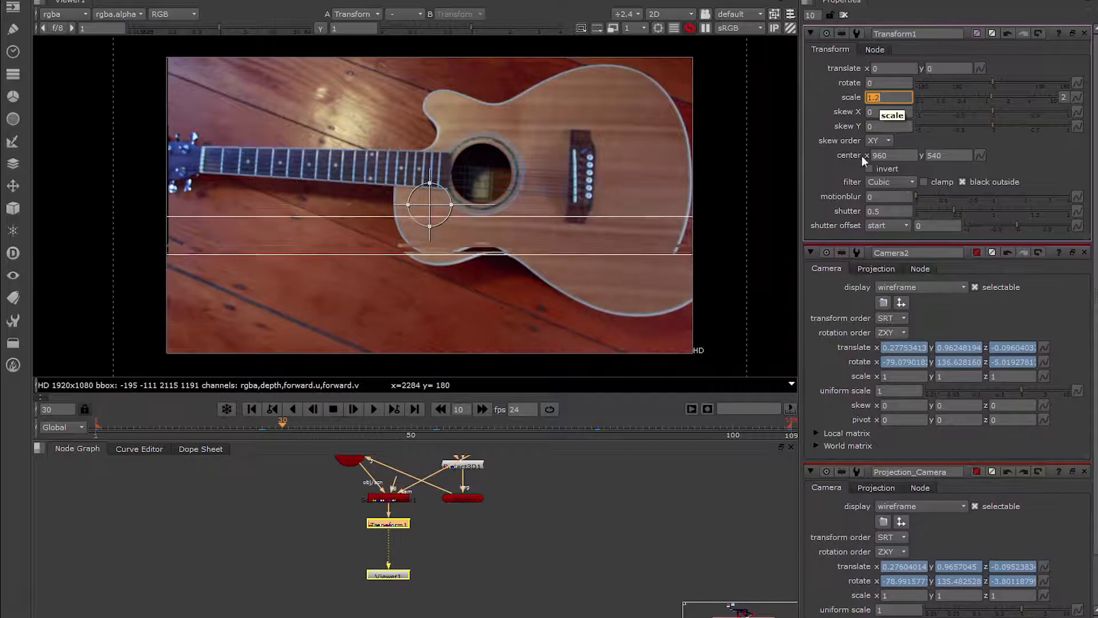
Check the scaled framing at frame 90 and near the end, and play the sequence from frame 1.
click(668, 428)
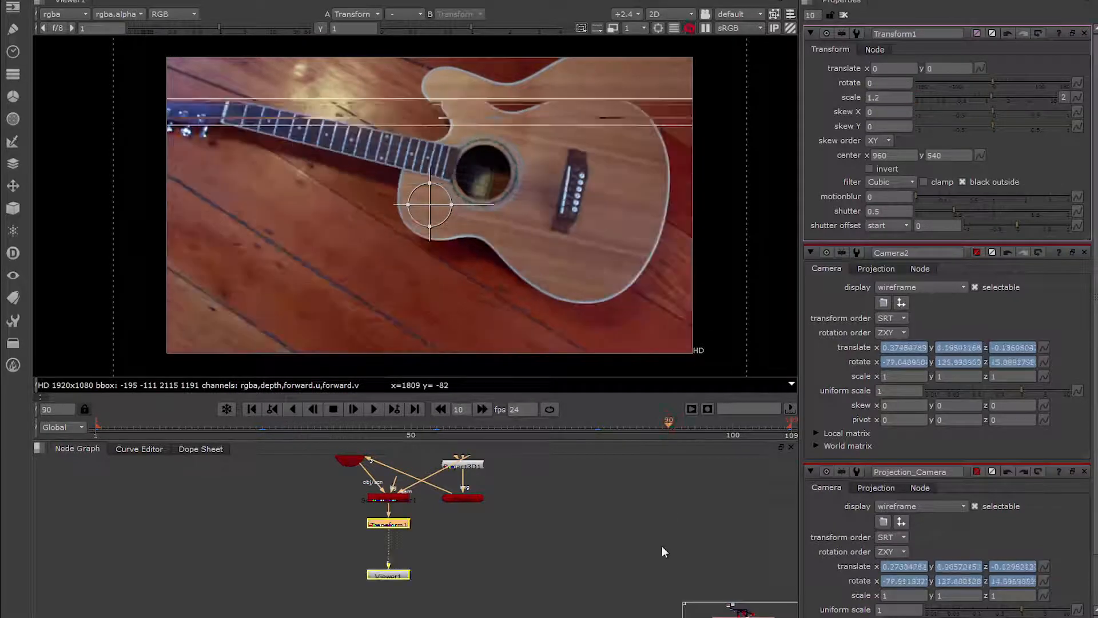
click(720, 424)
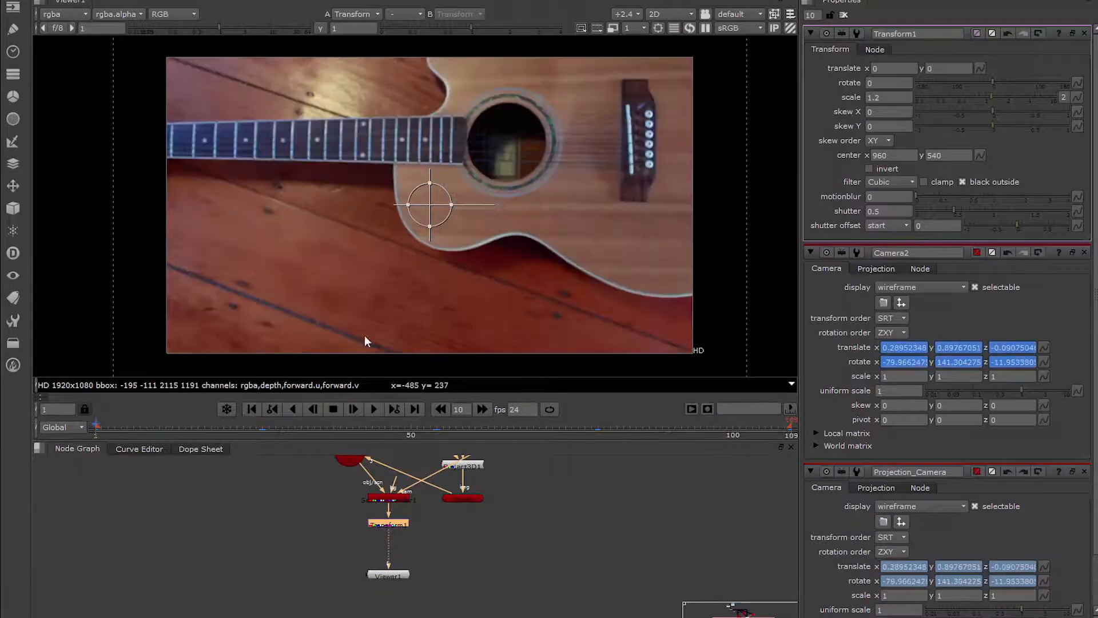
click(371, 411)
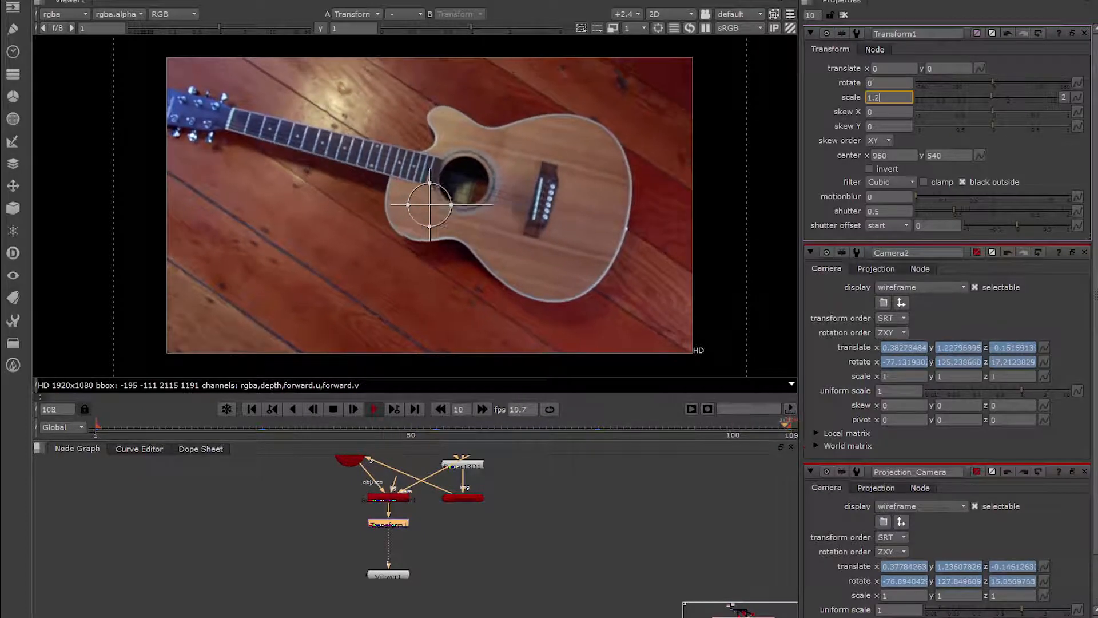
Play the original MVI_4425 clip beside the stabilized result from frame 1 to compare the motion, and close the clip.
click(824, 617)
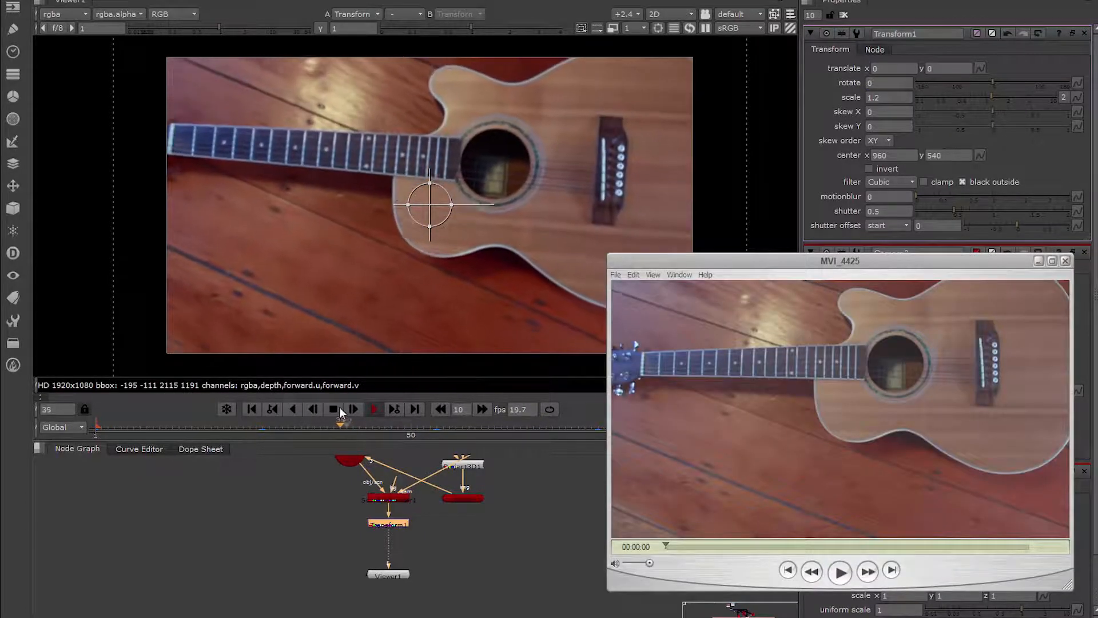
click(335, 428)
click(100, 427)
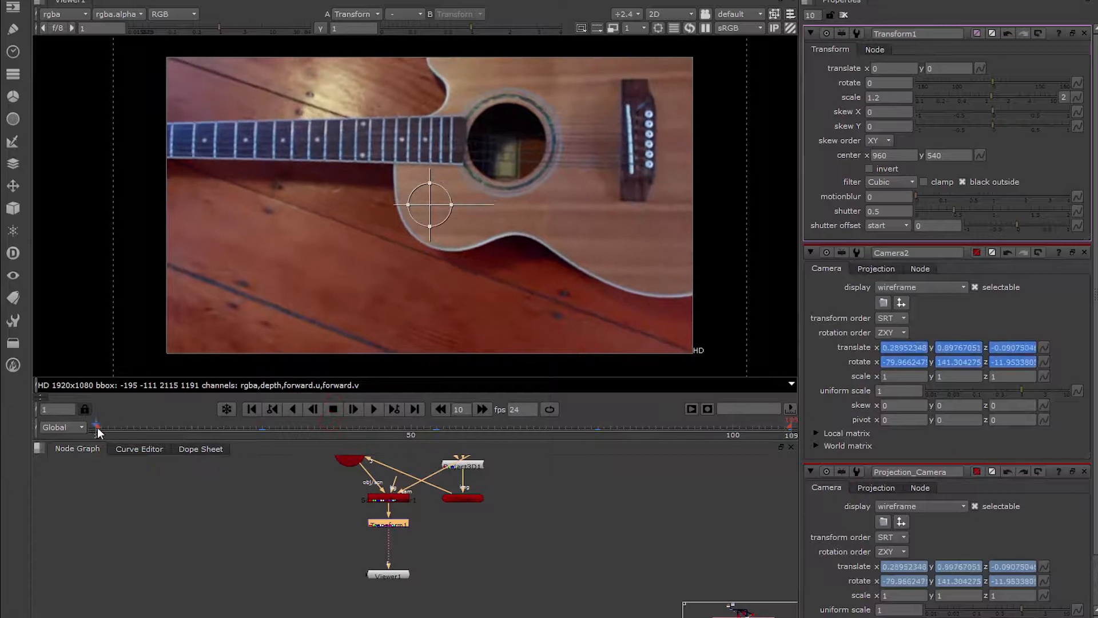
click(376, 411)
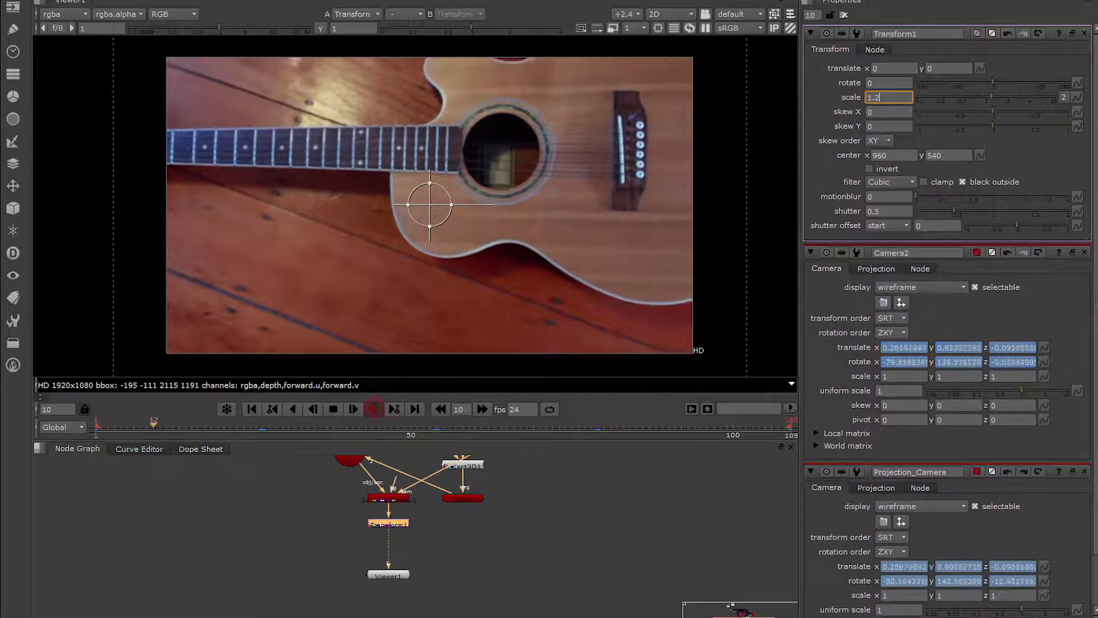
click(823, 616)
click(842, 574)
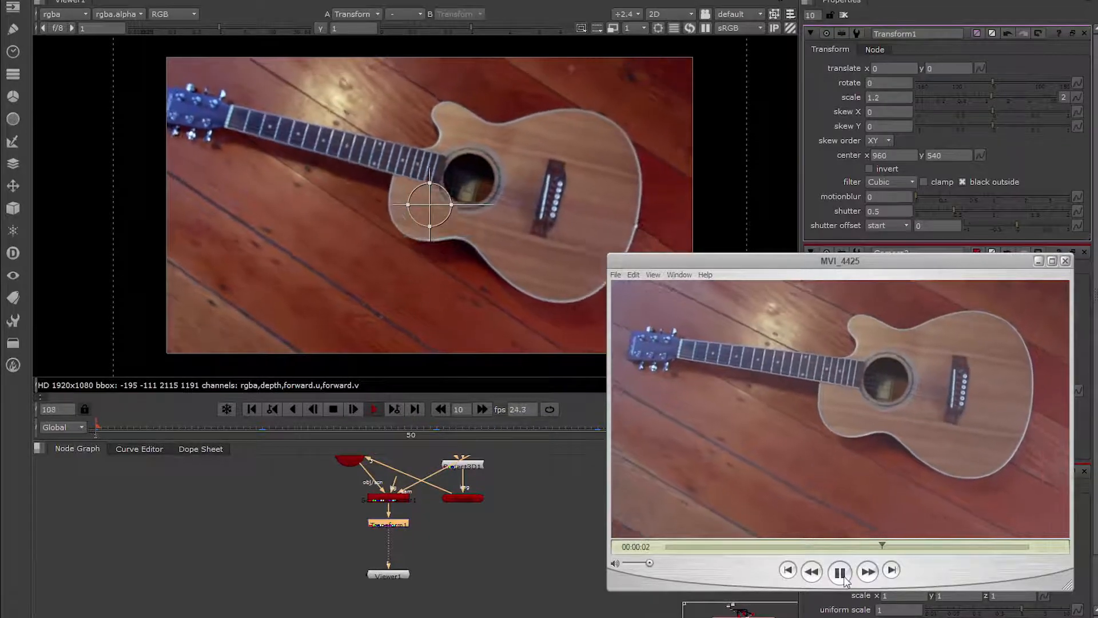
click(840, 572)
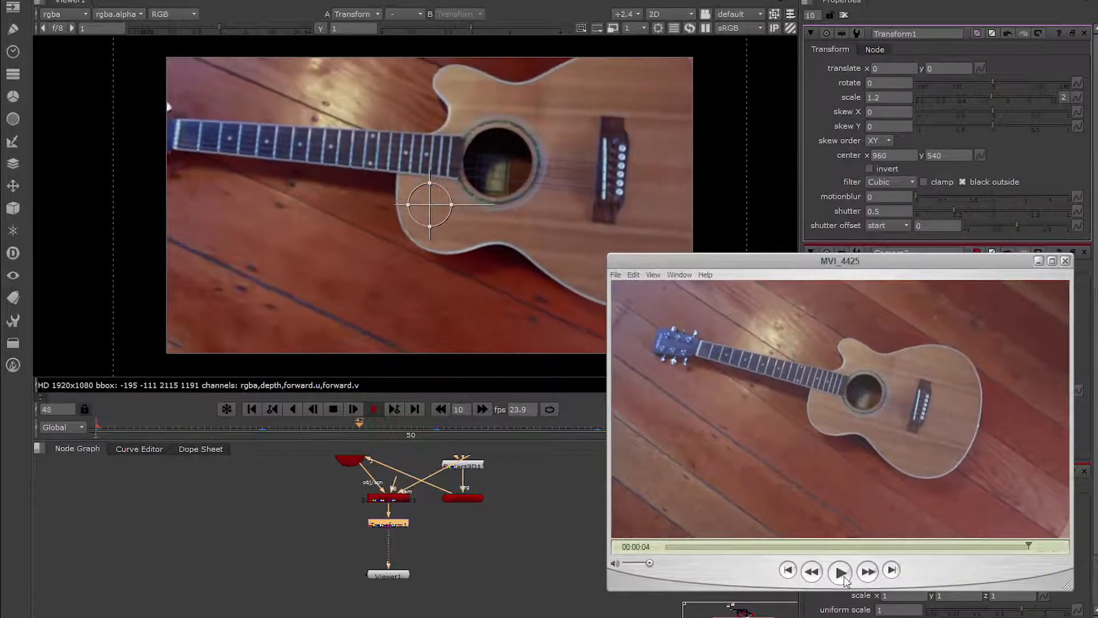
click(1064, 262)
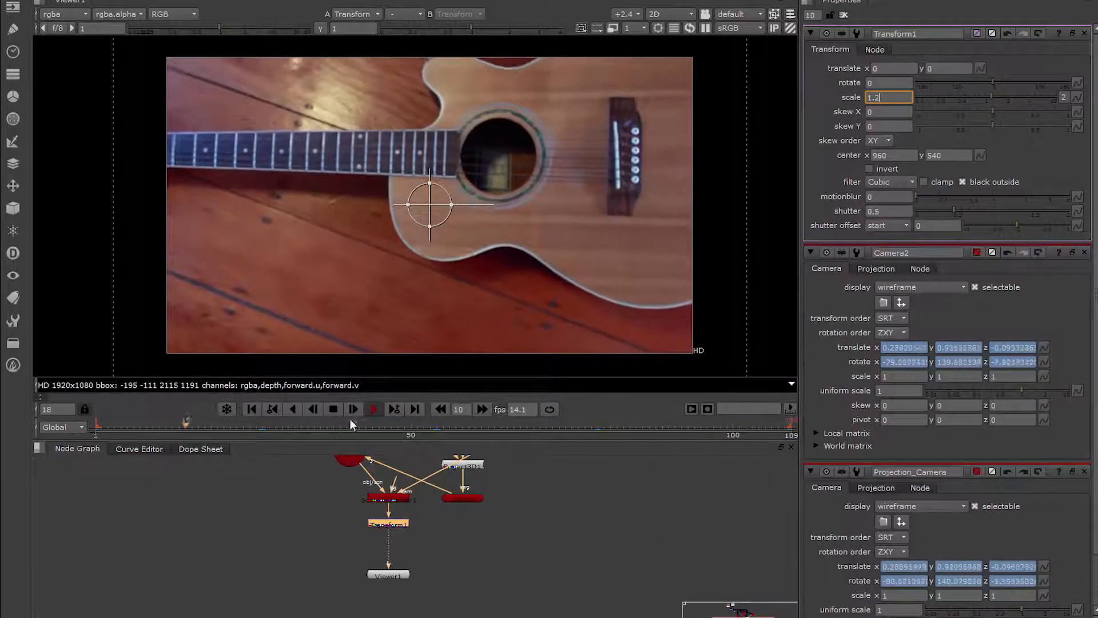
Stop playback and examine the projected floor card and both cameras in the 3D view while scrubbing through the sequence.
click(335, 409)
key(Tab)
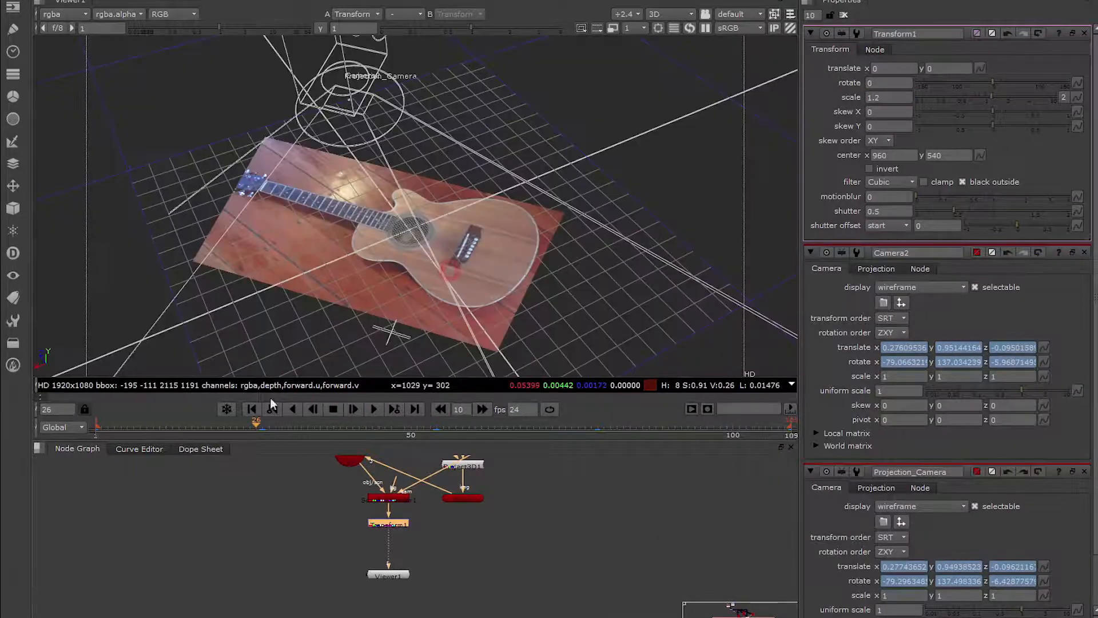
drag(199, 424, 333, 426)
alt+right_drag(498, 239, 490, 199)
alt+middle_drag(489, 200, 417, 205)
alt+drag(420, 195, 432, 224)
drag(186, 423, 372, 424)
alt+right_drag(432, 187, 368, 339)
drag(262, 424, 752, 425)
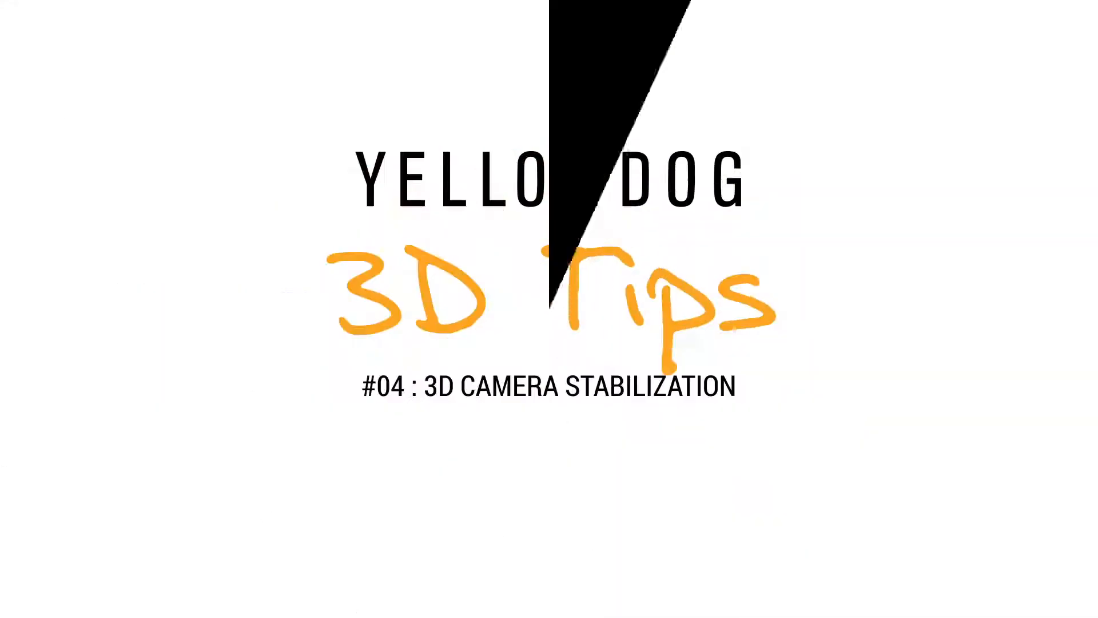